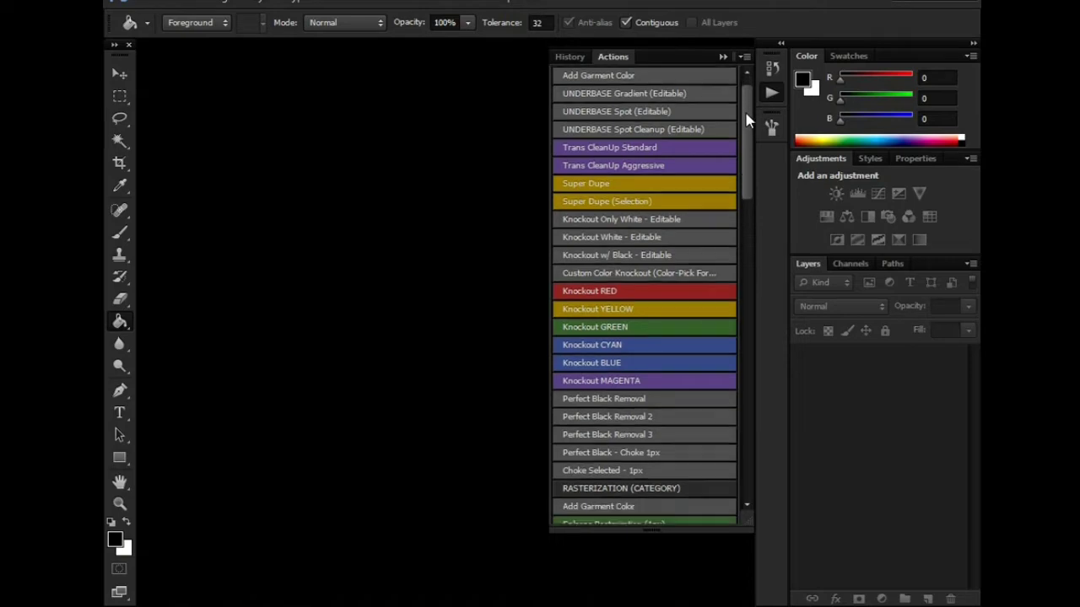
- Expand the docked History/Actions group into a wide two-column Actions panel
scroll(749, 92, "up", 1)
left_click_drag(747, 99, 753, 55)
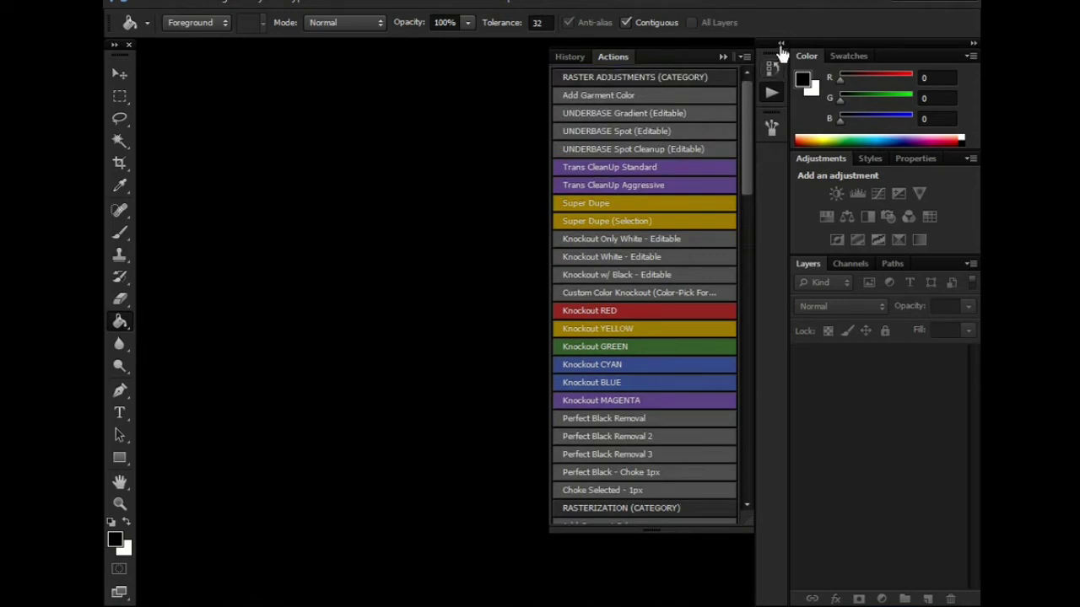
left_click(780, 46)
left_click(781, 44)
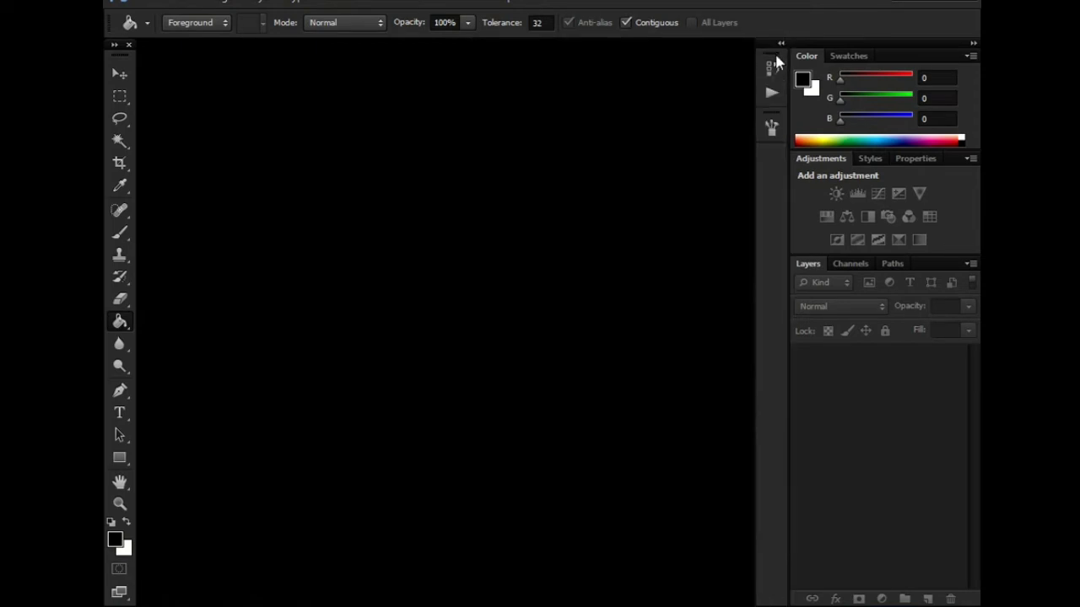
left_click(774, 69)
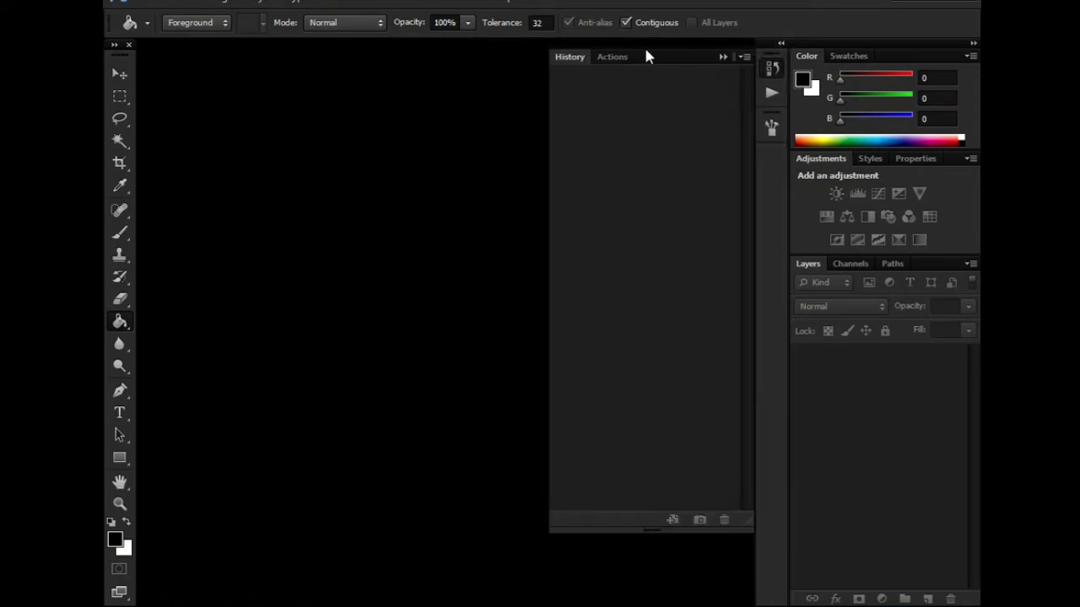
left_click(625, 61)
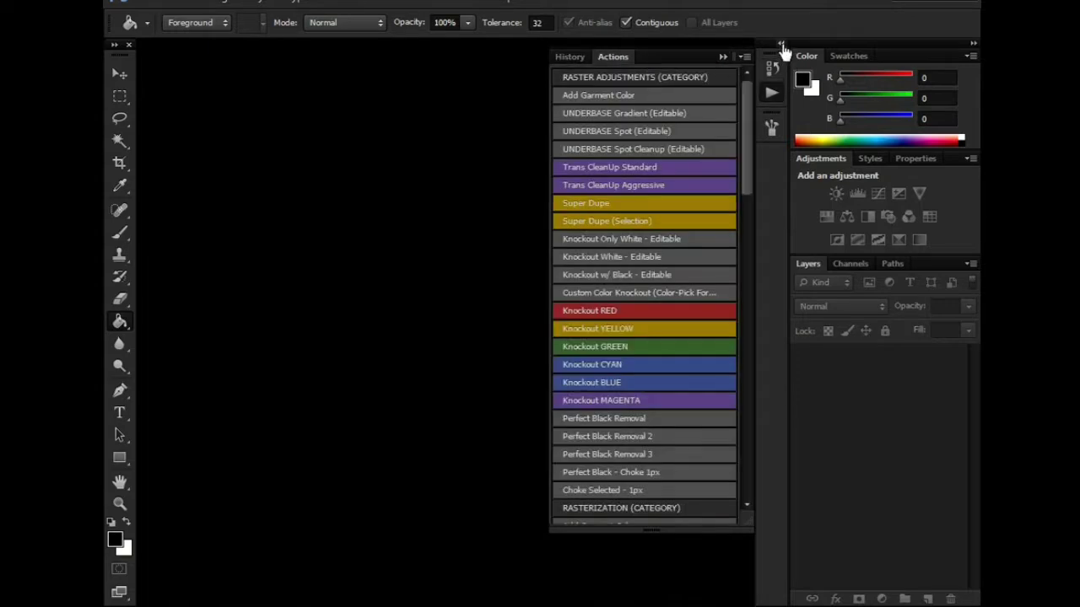
left_click(783, 45)
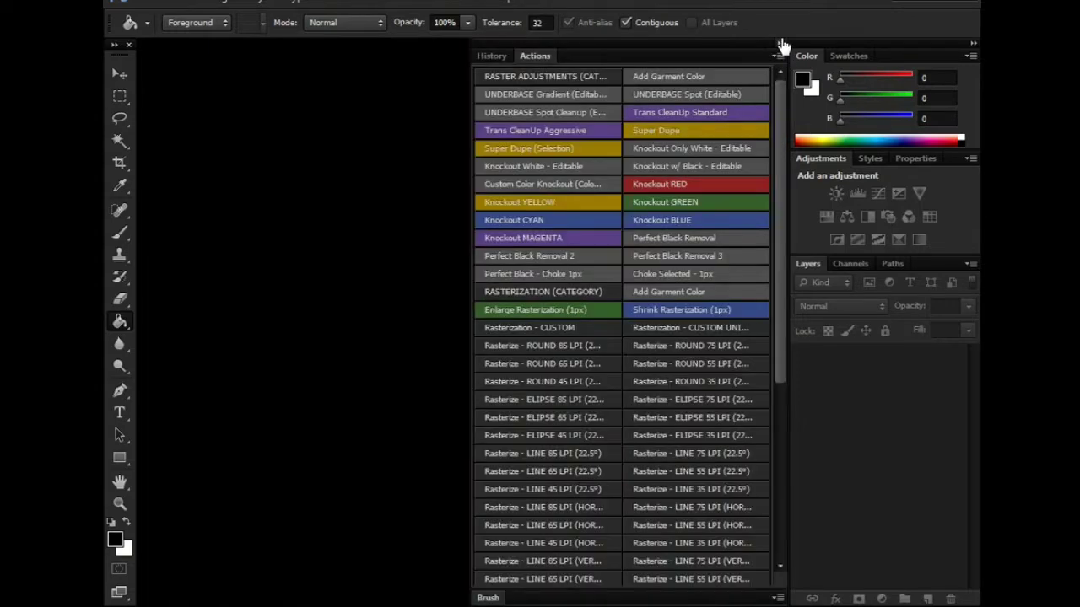
right_click(782, 46)
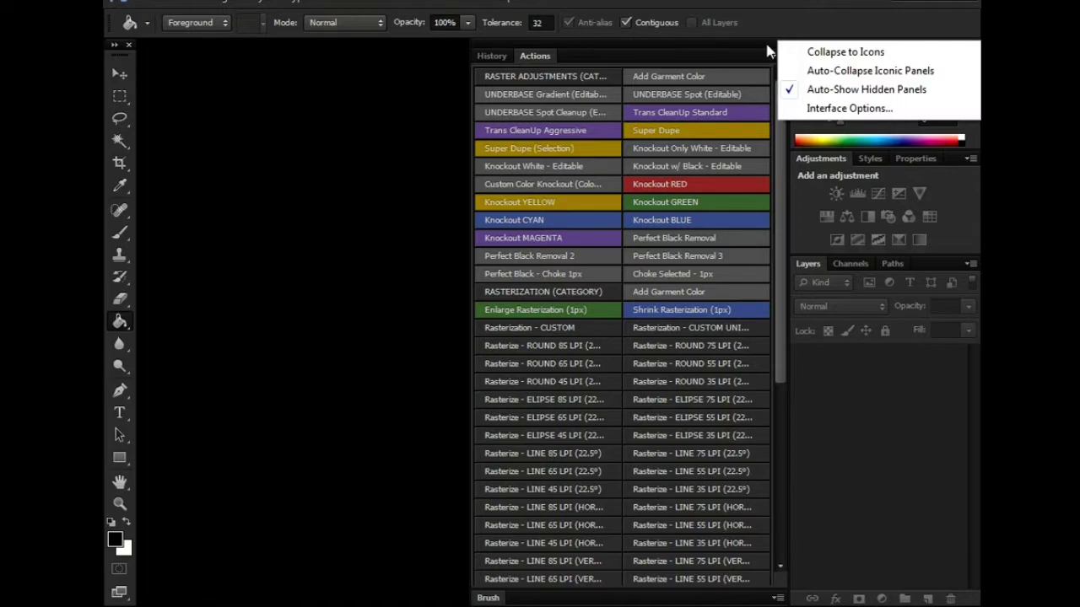
left_click(770, 54)
- Turn the Actions panel's Button Mode off and back on to show coloured buttons
left_click(776, 47)
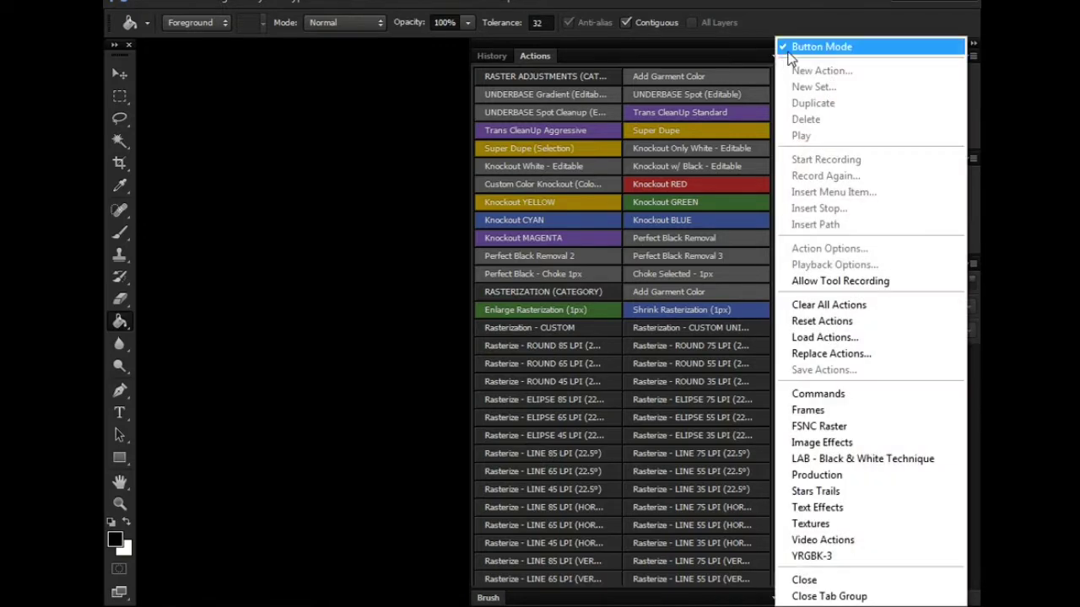
left_click(818, 48)
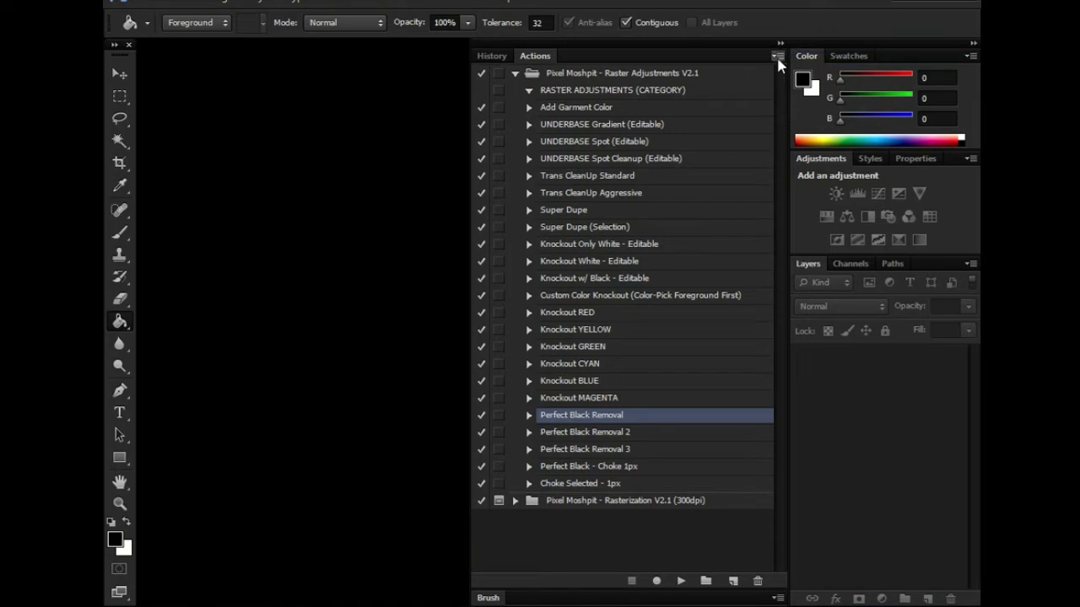
left_click(776, 56)
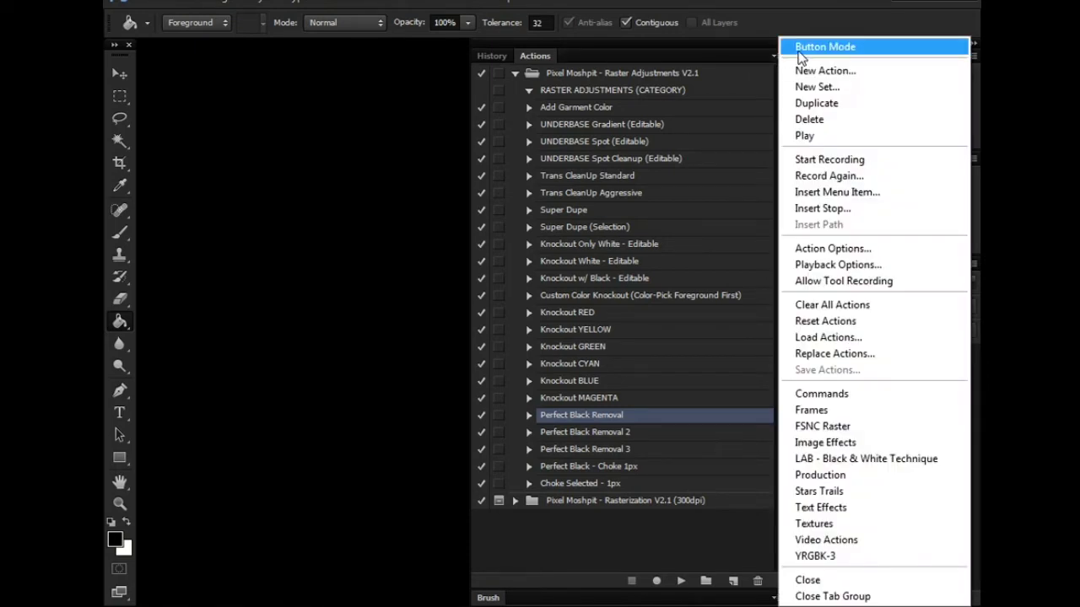
left_click(800, 52)
left_click(776, 55)
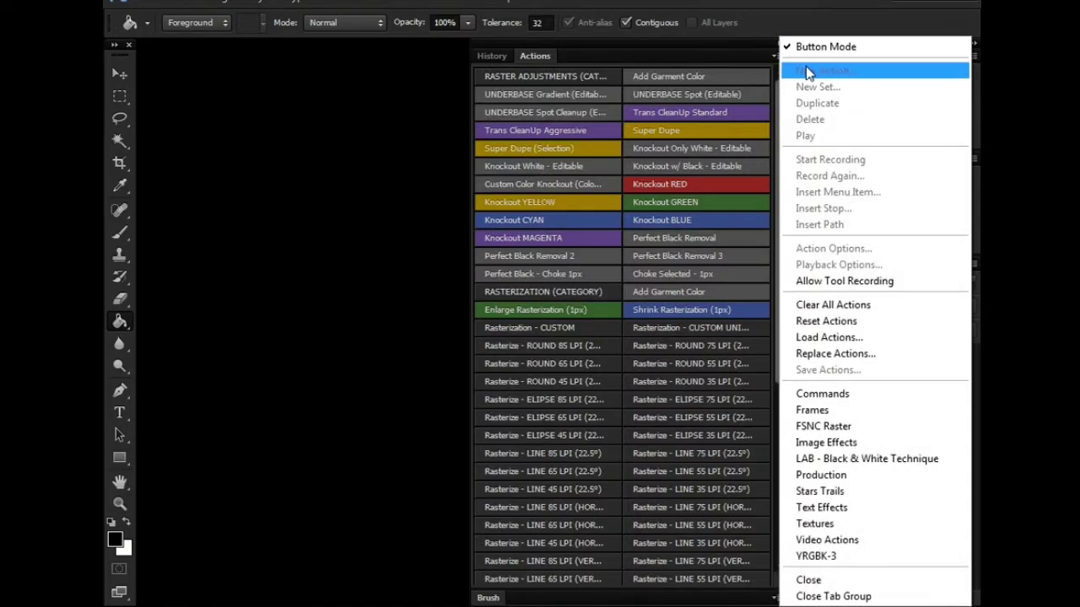
- Choose Reset Actions and confirm replacing the current actions with the default set
left_click(828, 323)
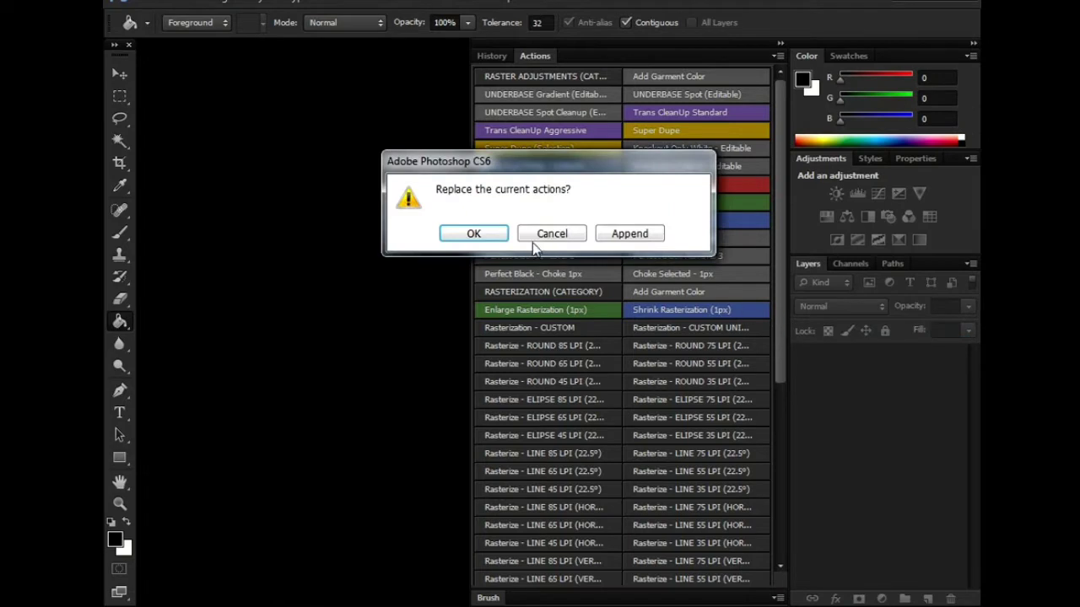
left_click(474, 235)
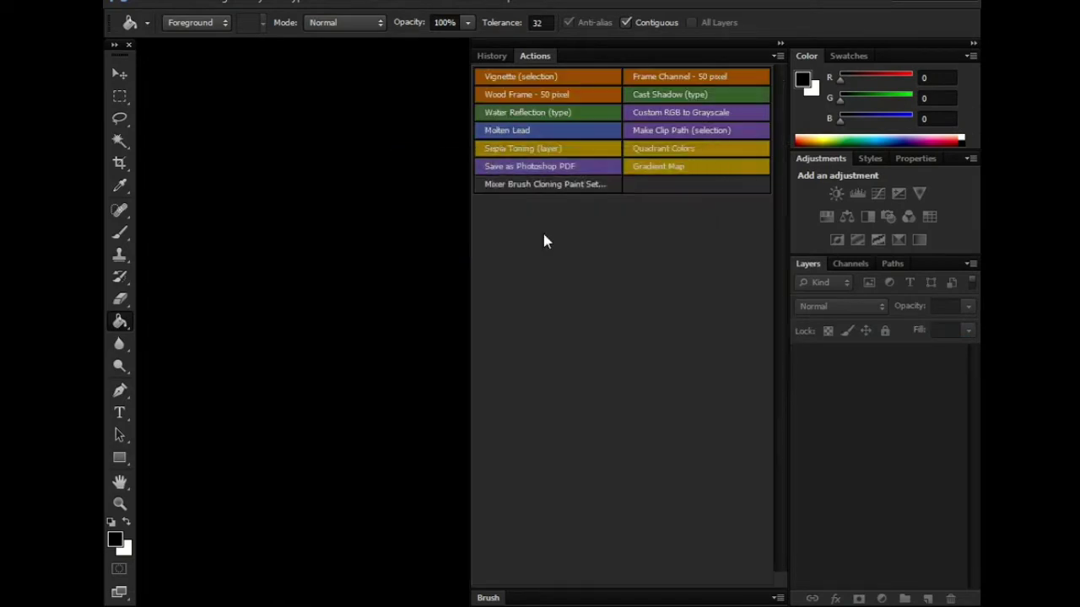
left_click(780, 44)
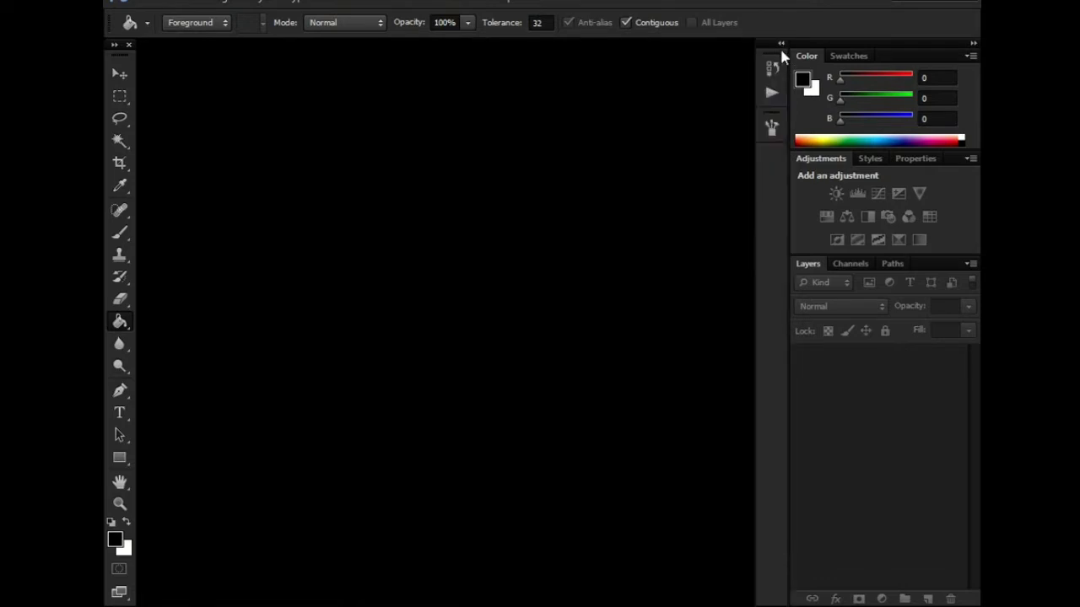
left_click(781, 46)
left_click(775, 55)
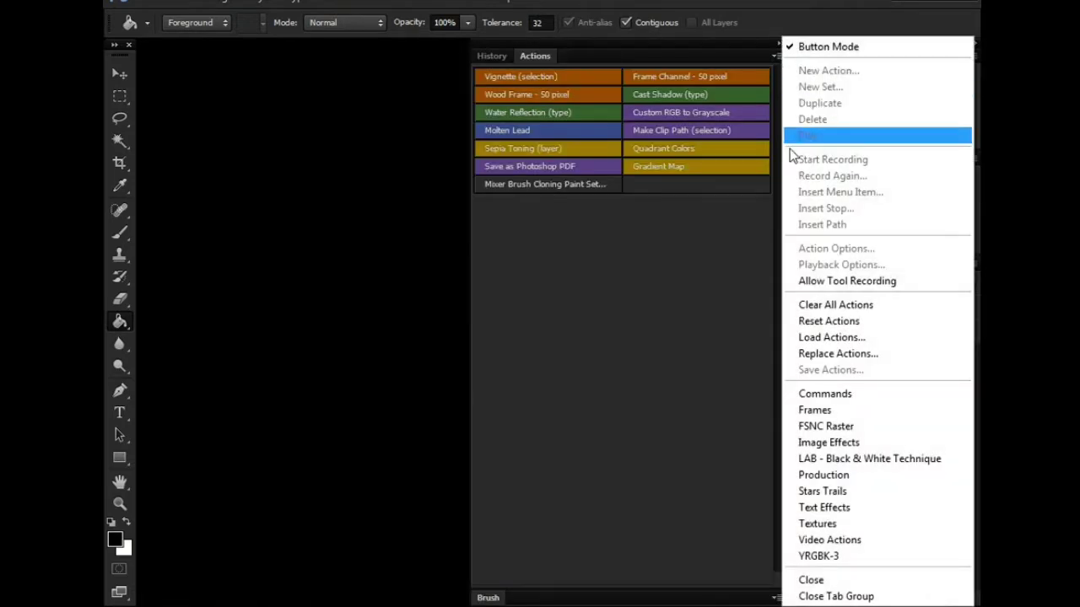
left_click(818, 321)
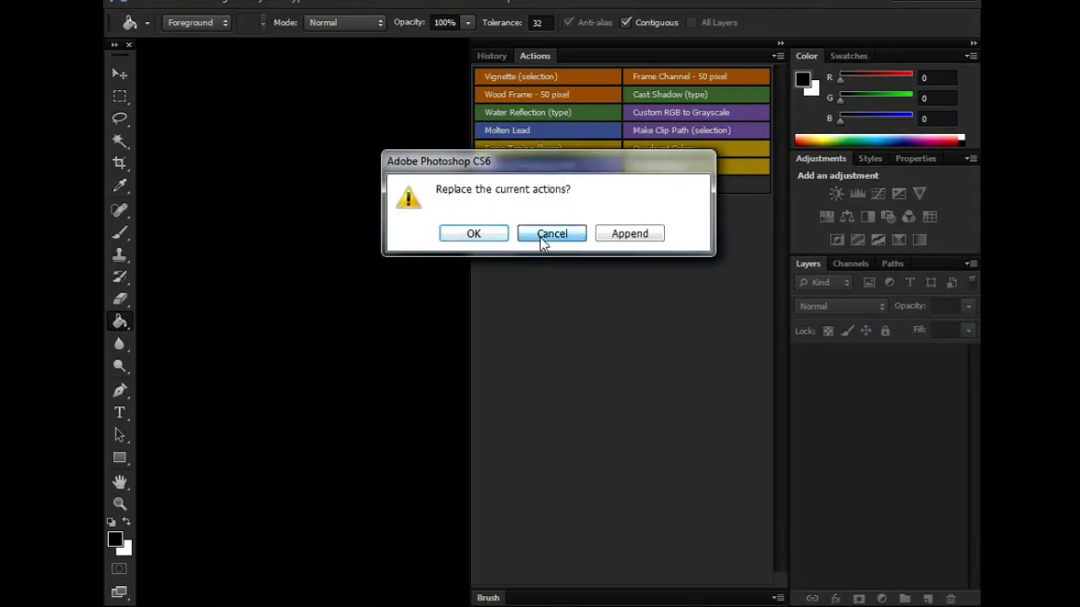
left_click(475, 237)
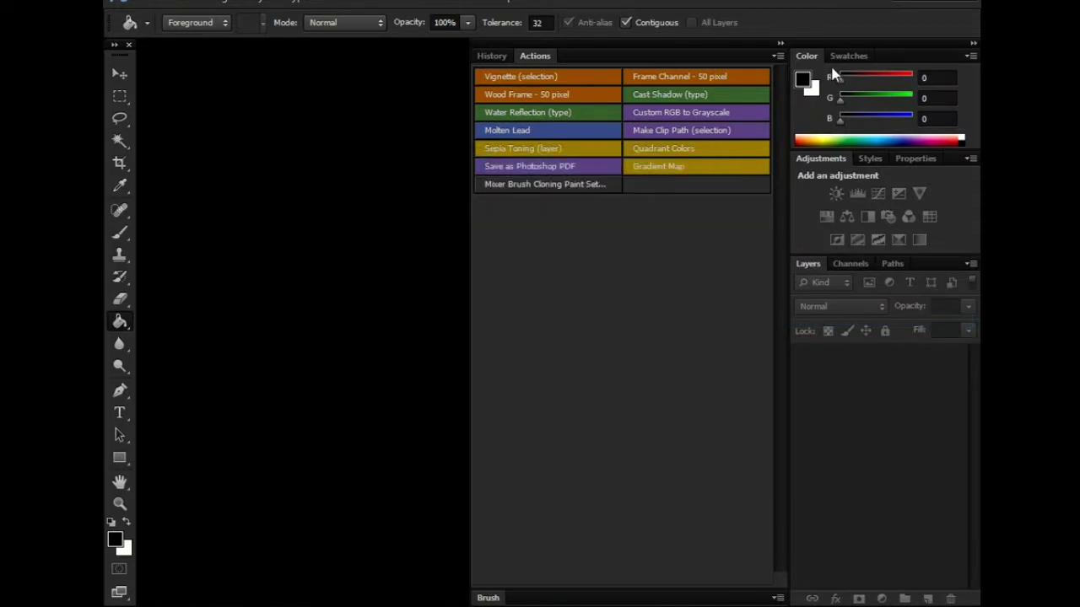
left_click(776, 56)
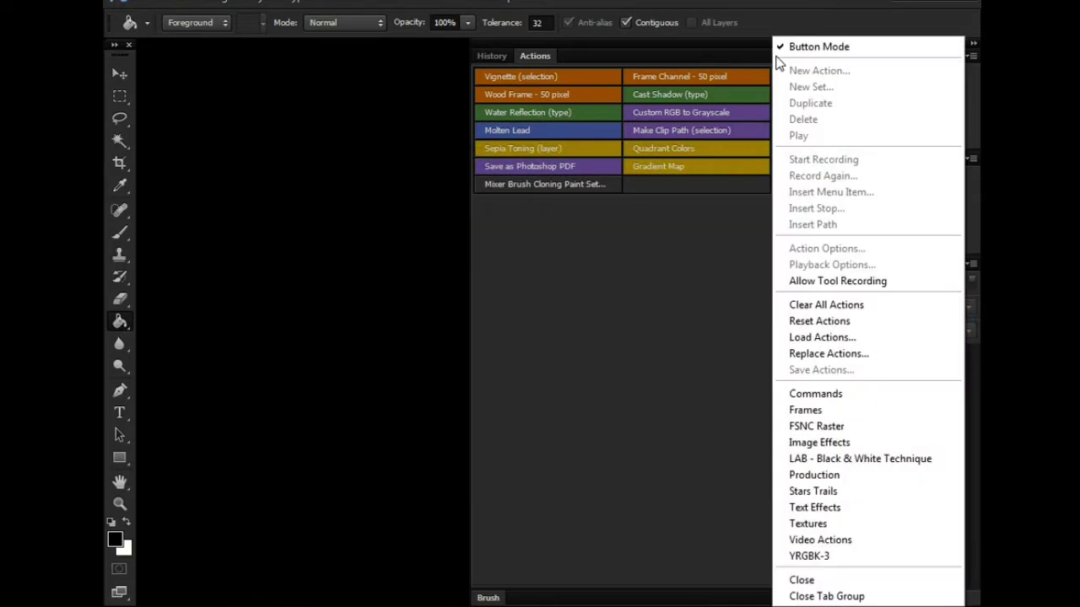
- Clear all actions, turn off Button Mode, and collapse the empty panel to icons
left_click(811, 306)
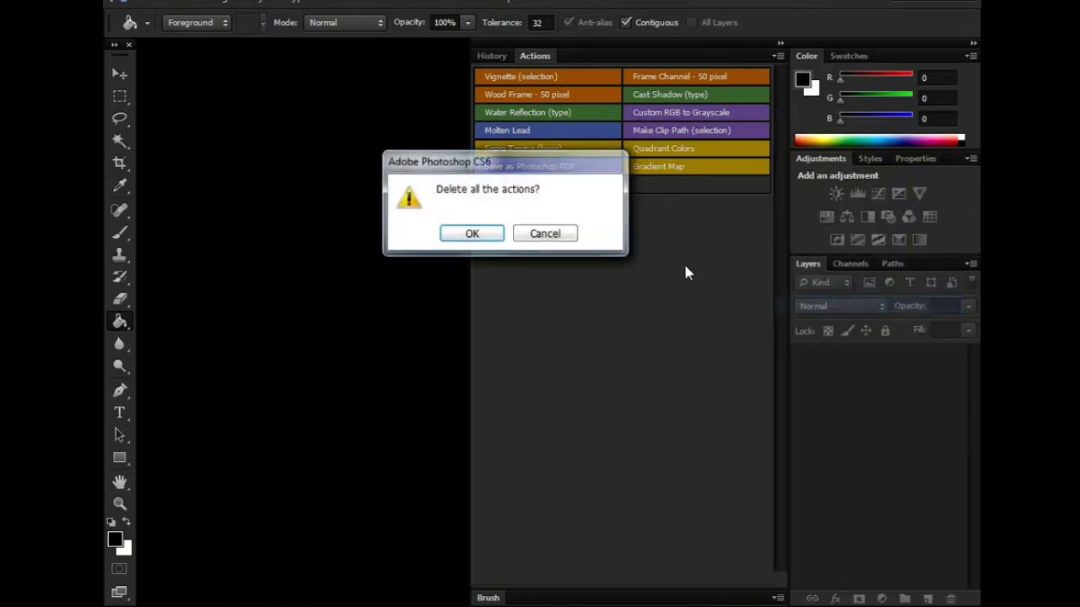
left_click(472, 234)
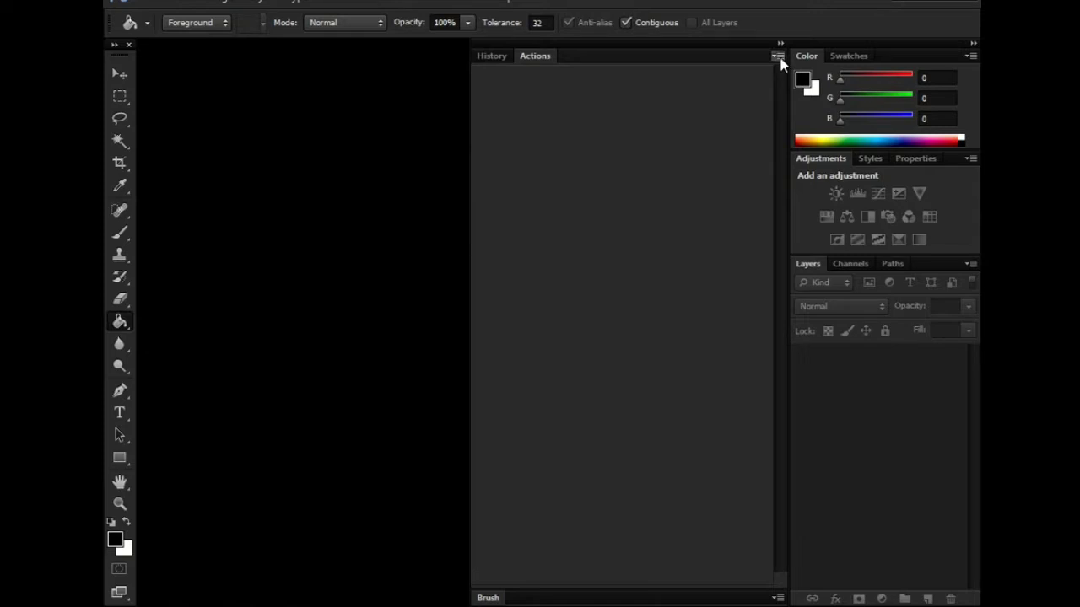
left_click(777, 56)
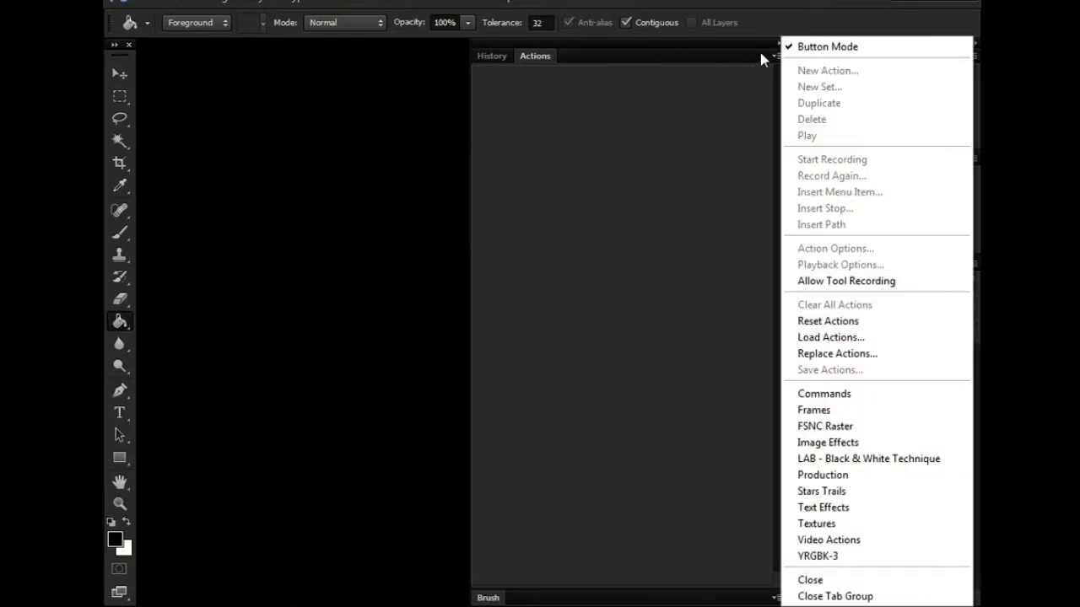
left_click(810, 47)
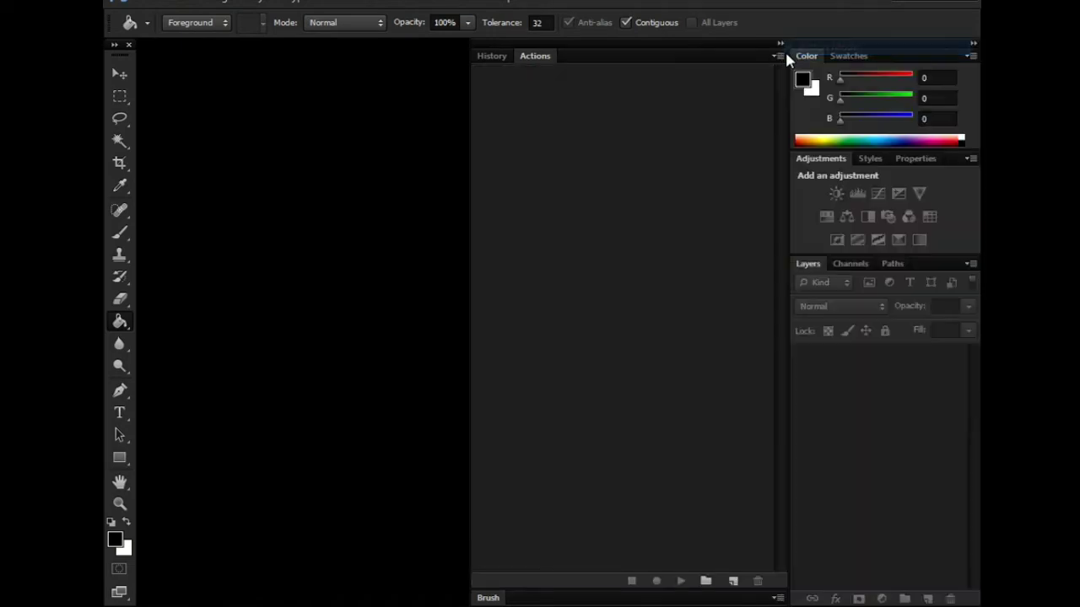
left_click(780, 45)
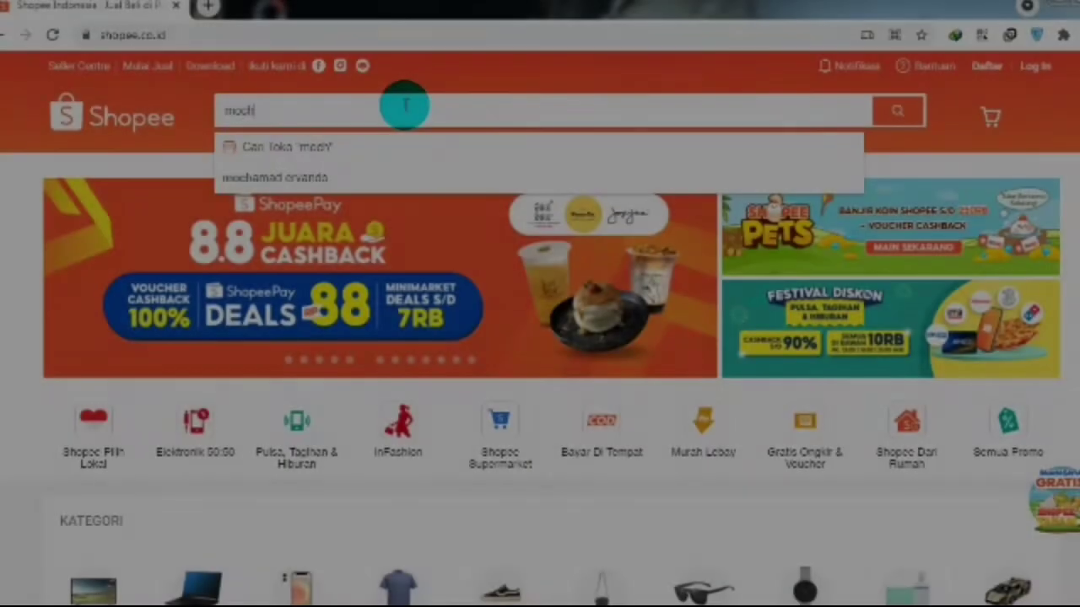
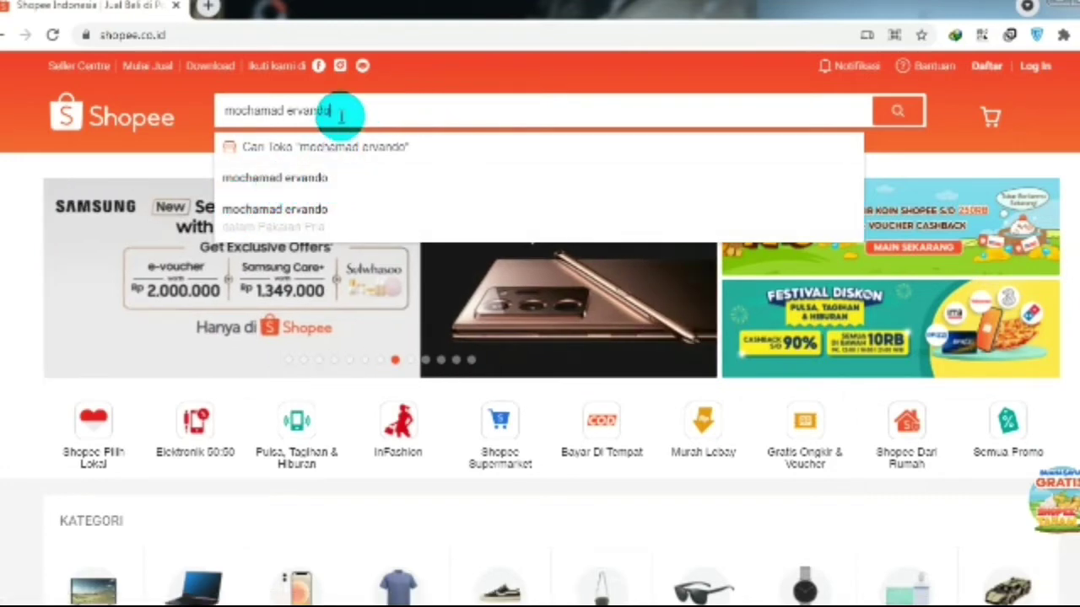
- Search Shopee for the seller's name and pick the matching suggestion
left_click(319, 178)
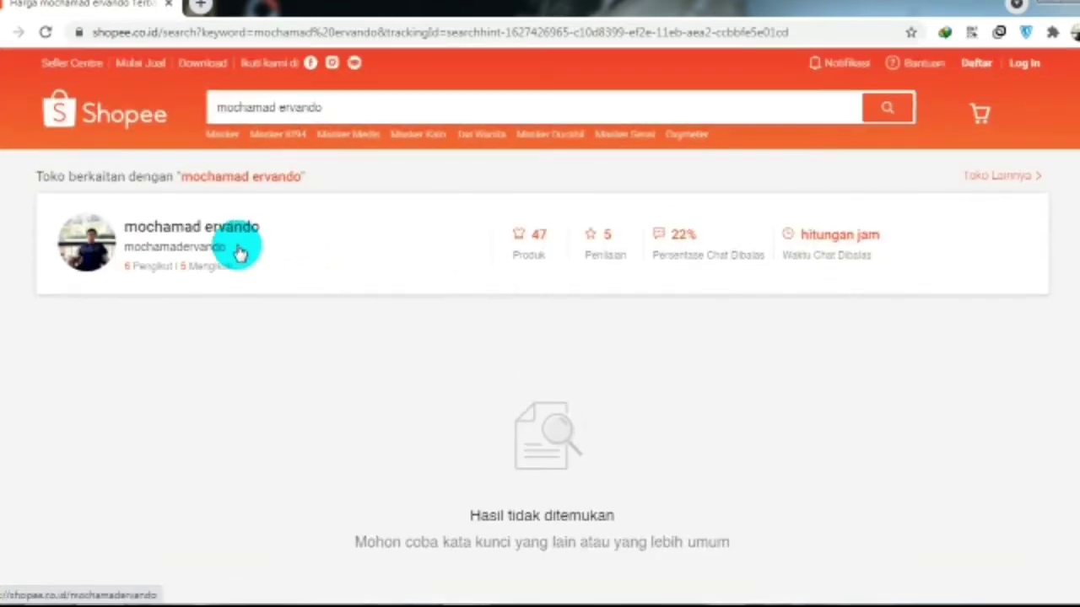
- Open the seller's shop from the results and scroll through its shirts
left_click(221, 242)
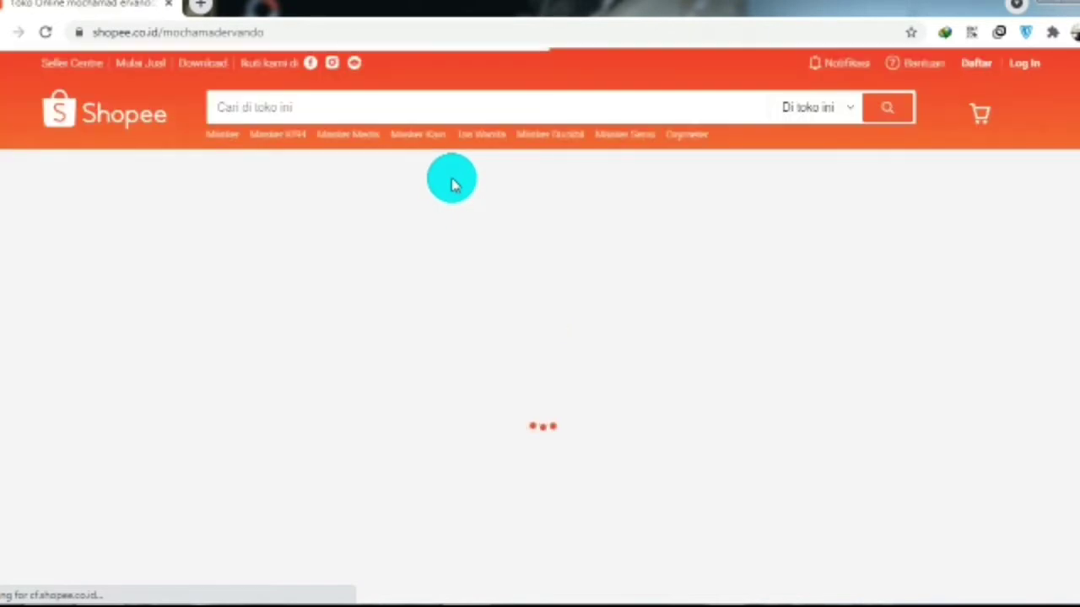
scroll(496, 194, "down", 2)
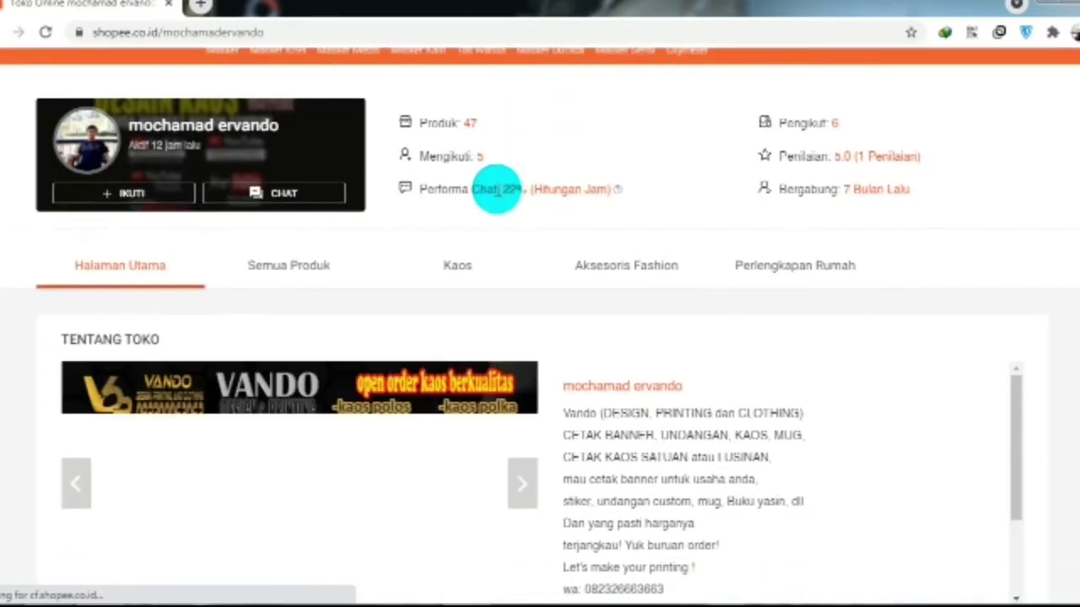
scroll(508, 190, "down", 2)
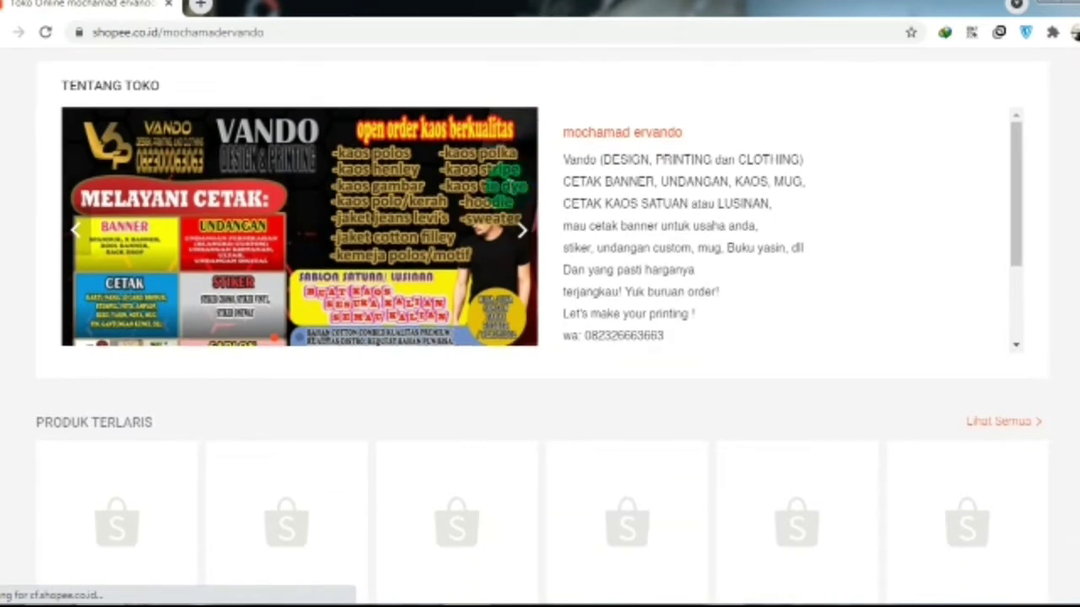
scroll(510, 191, "up", 1)
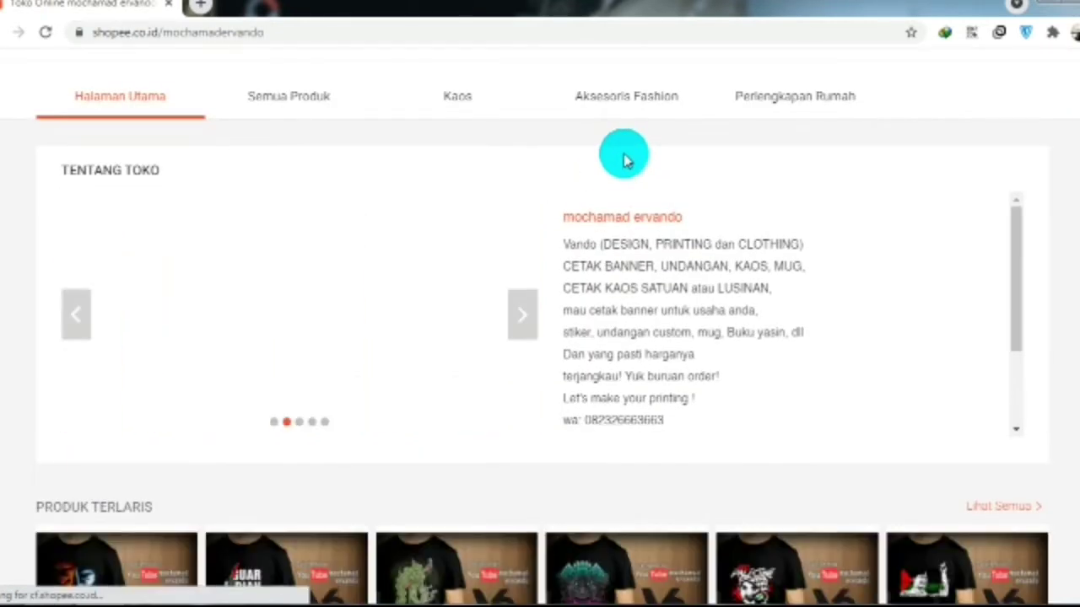
scroll(625, 158, "down", 1)
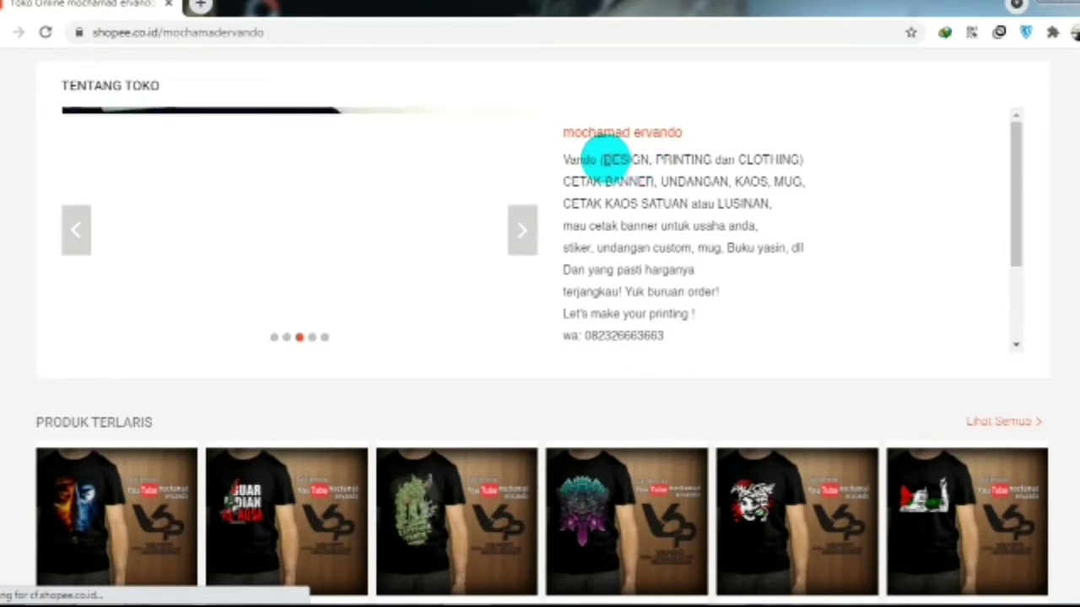
scroll(622, 163, "up", 1)
scroll(620, 166, "down", 1)
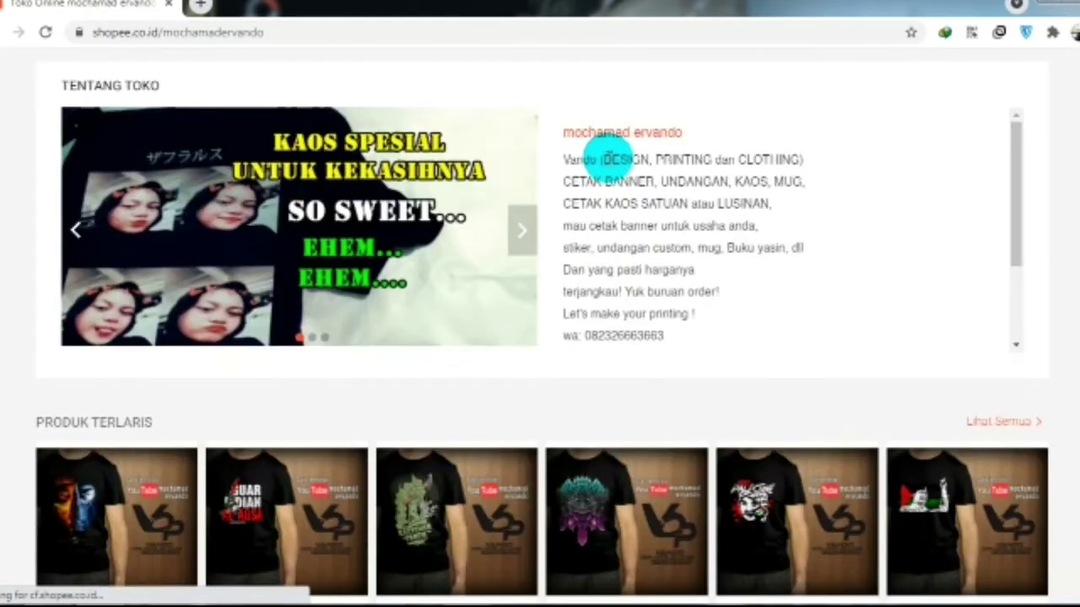
scroll(622, 168, "down", 3)
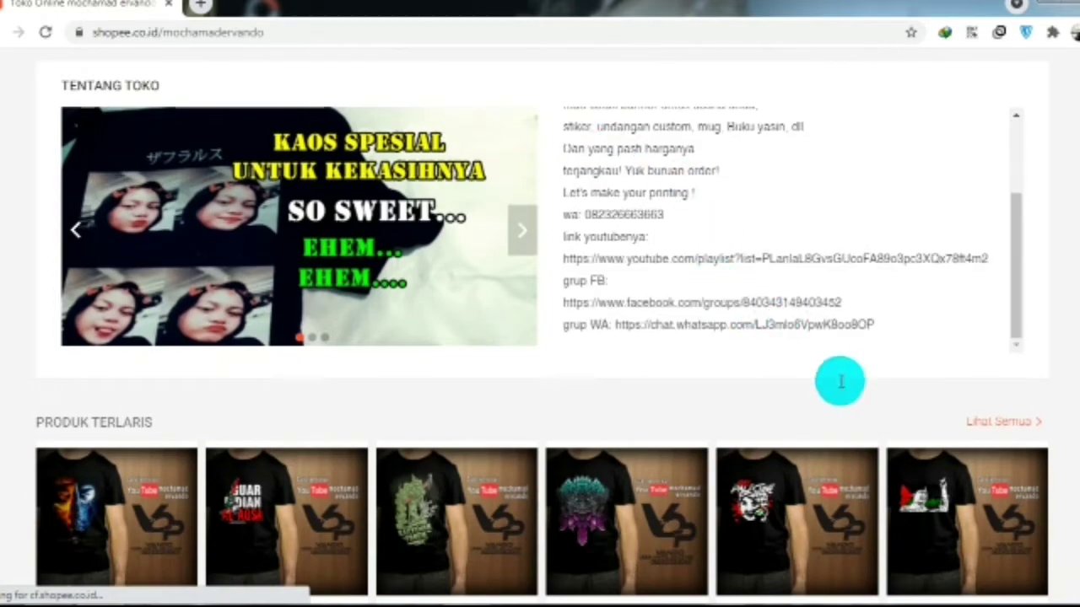
scroll(540, 303, "down", 5)
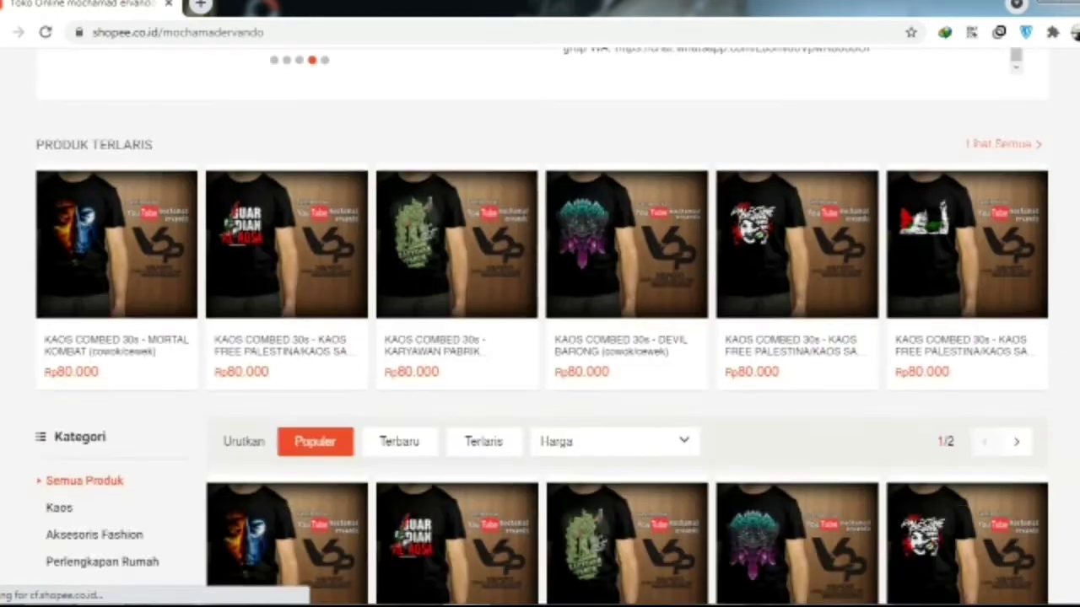
scroll(540, 304, "down", 2)
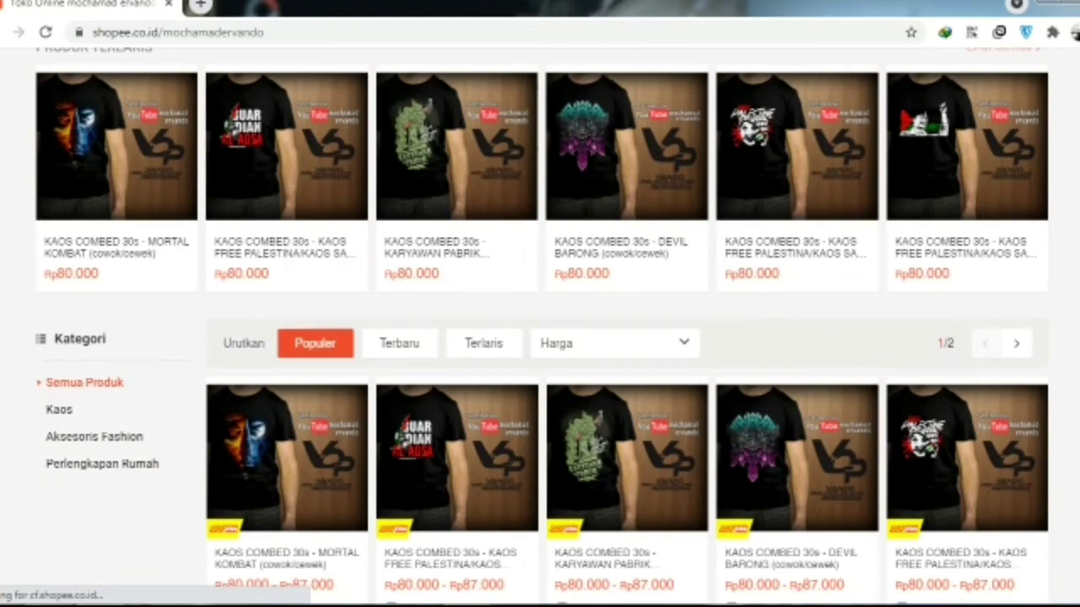
scroll(539, 304, "down", 5)
scroll(539, 303, "down", 3)
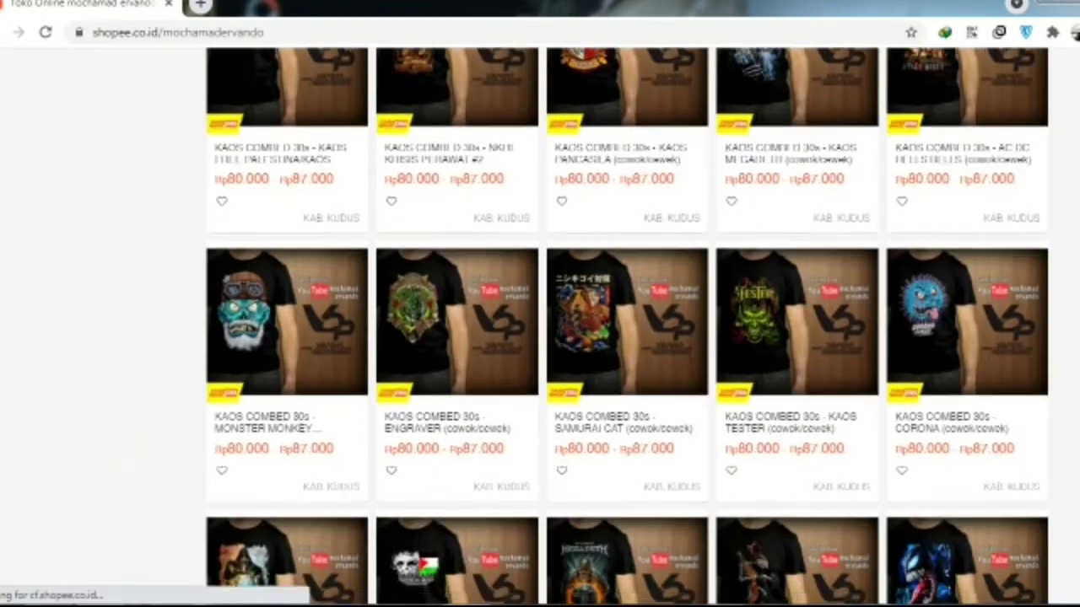
scroll(540, 303, "down", 4)
scroll(540, 303, "down", 4)
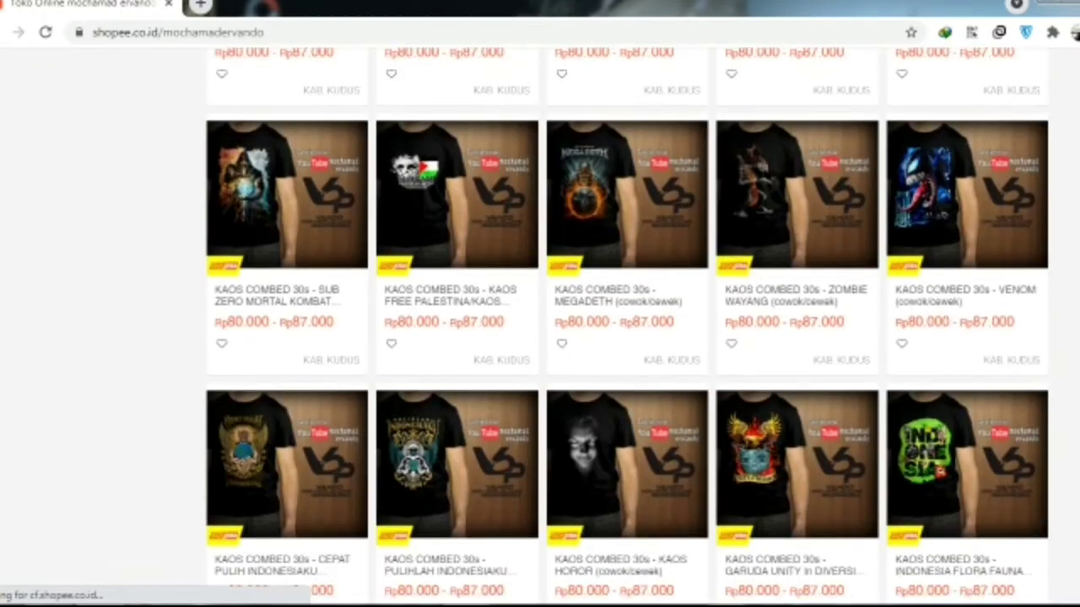
scroll(540, 304, "down", 10)
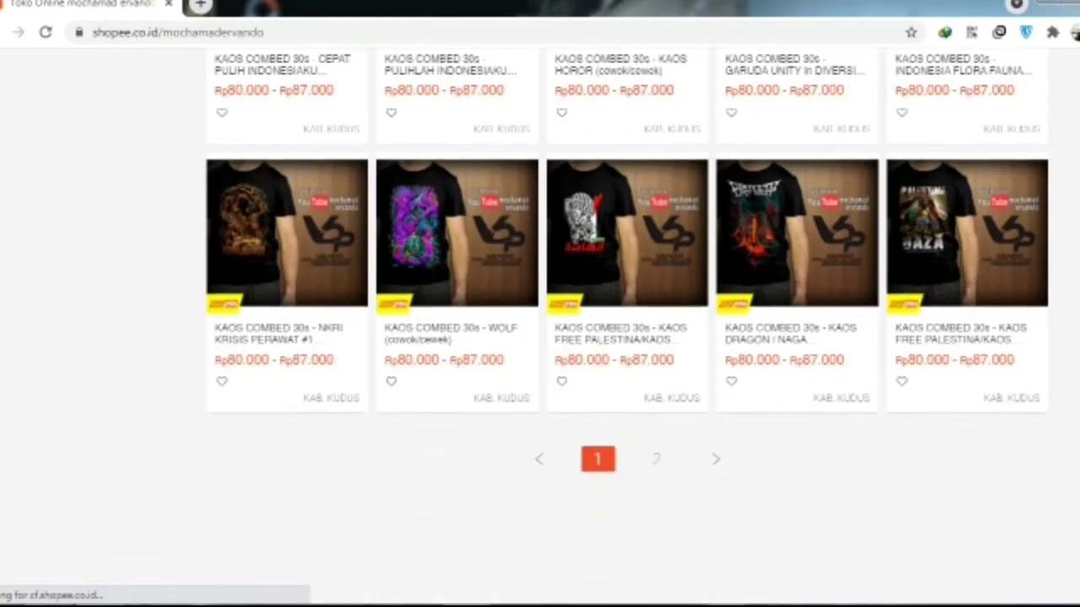
scroll(540, 303, "up", 15)
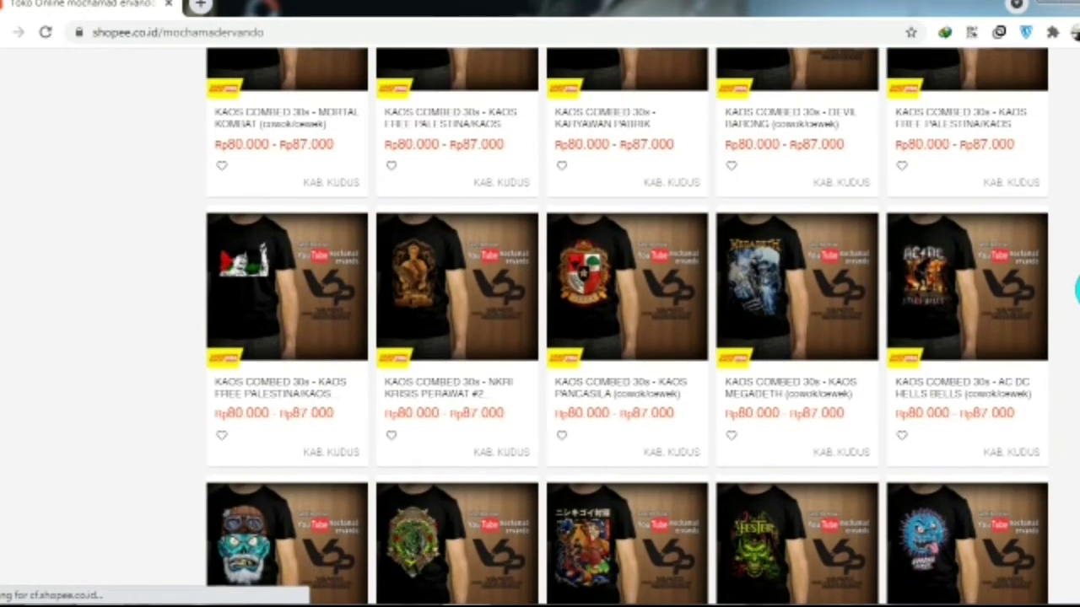
scroll(540, 304, "up", 3)
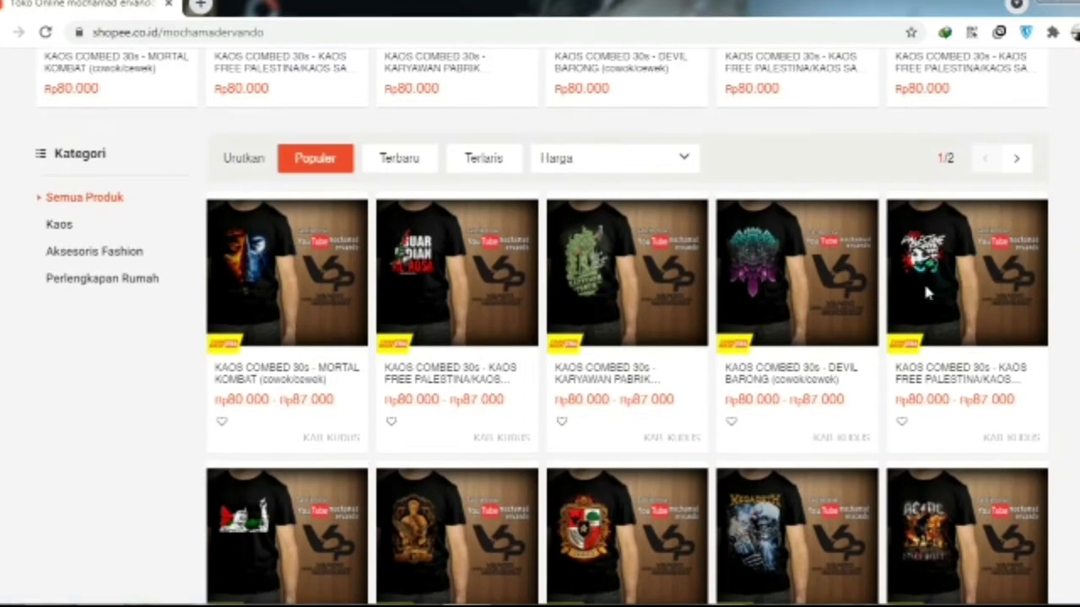
- View the Devil Barong shirt's product page, then return to the shop
left_click(825, 299)
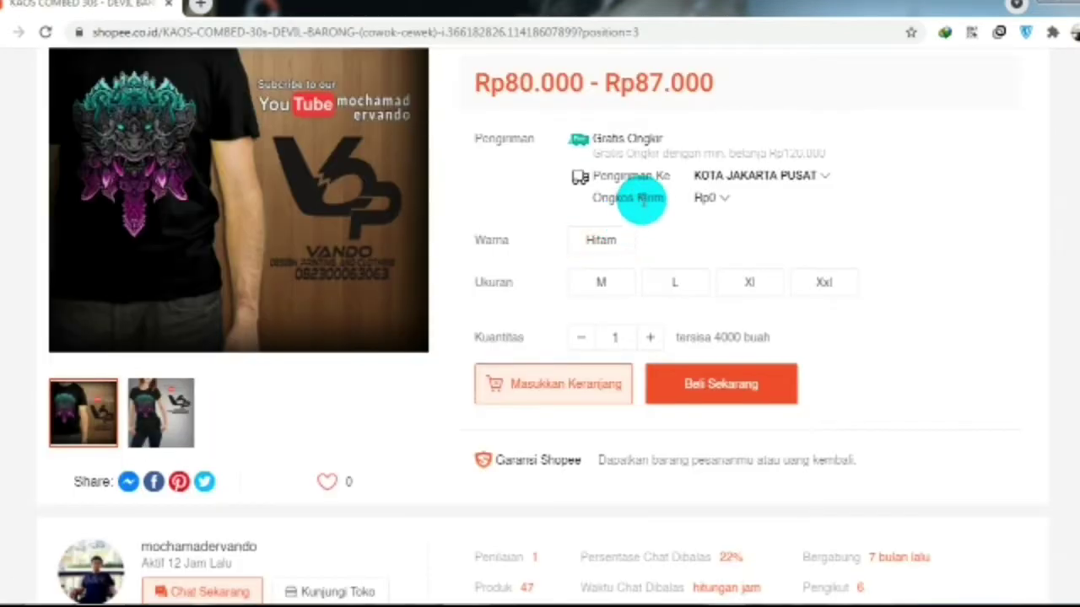
mouse_move(713, 202)
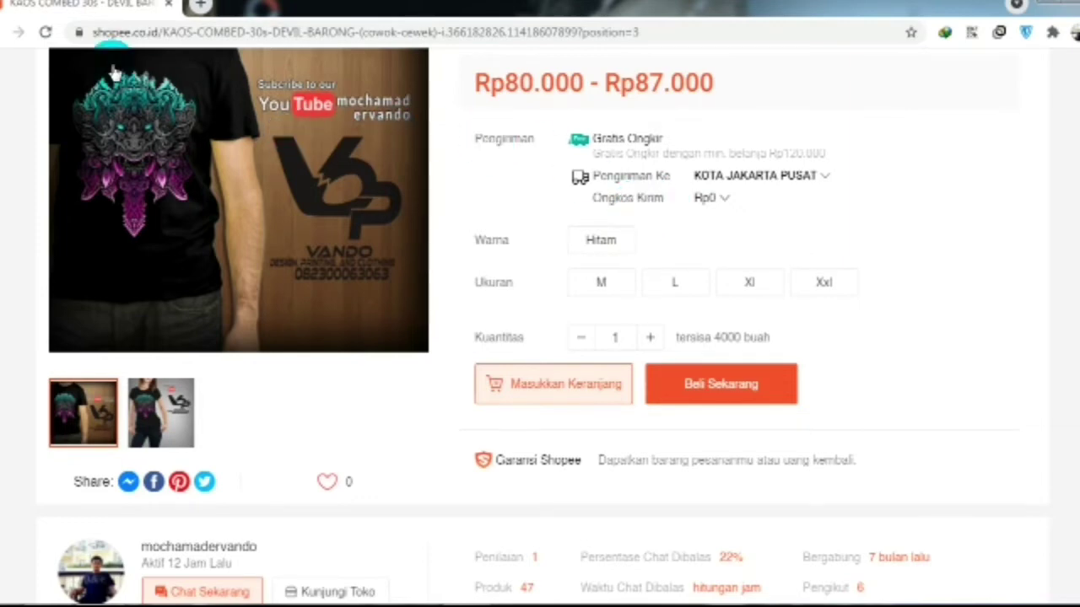
left_click(10, 34)
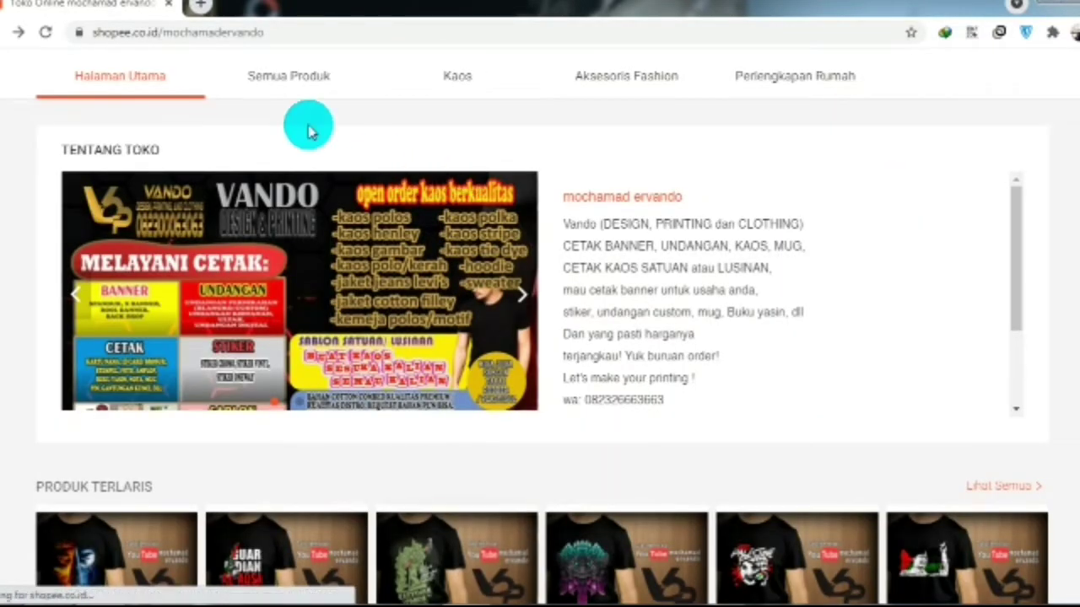
- List all products under Semua Produk and go to page 2
left_click(296, 78)
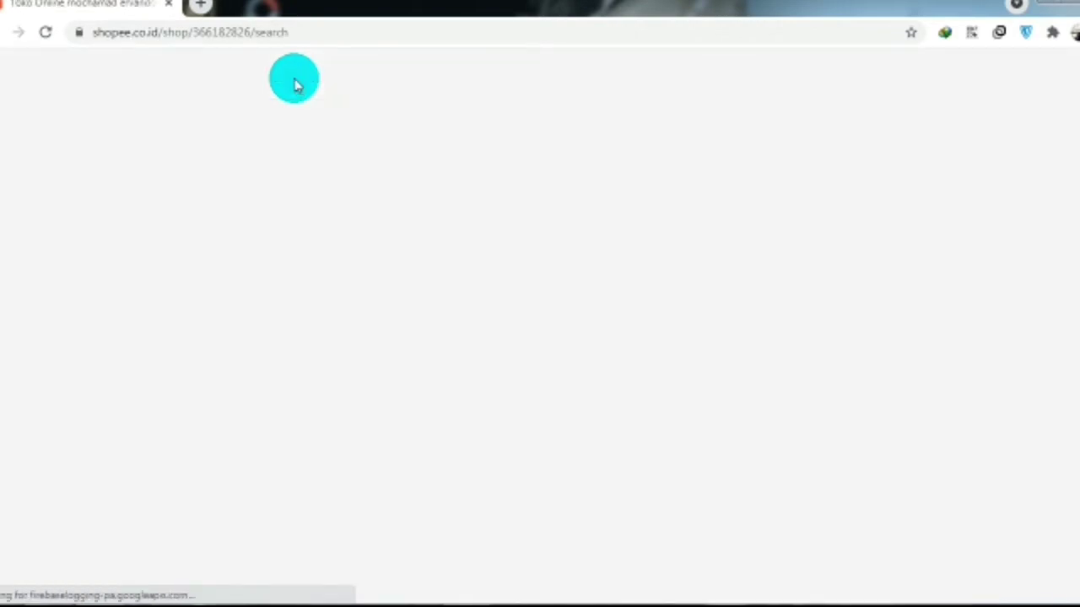
scroll(658, 224, "down", 8)
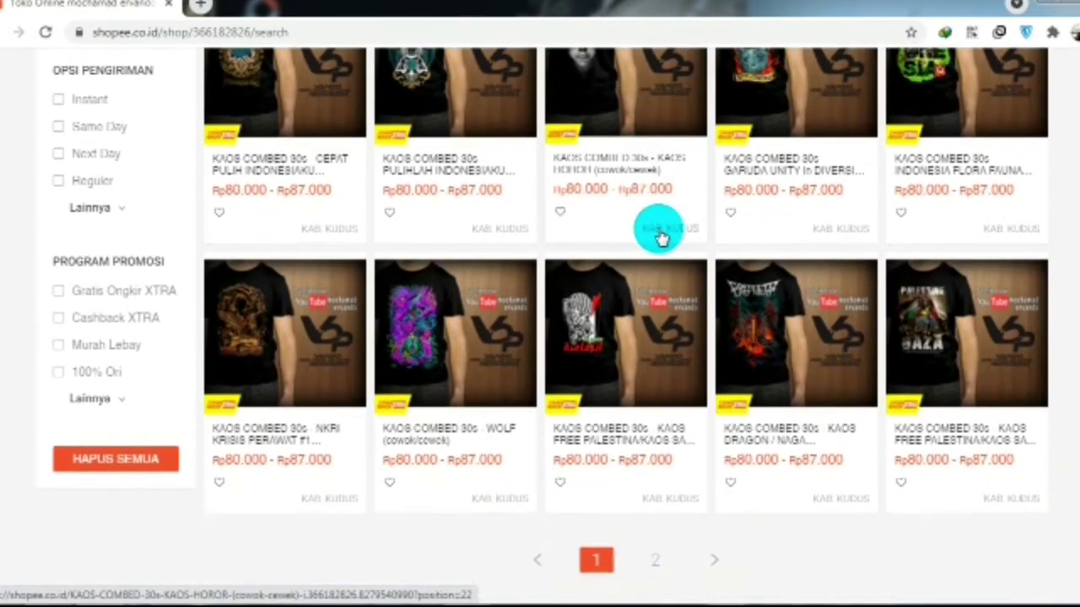
scroll(661, 238, "down", 2)
left_click(719, 505)
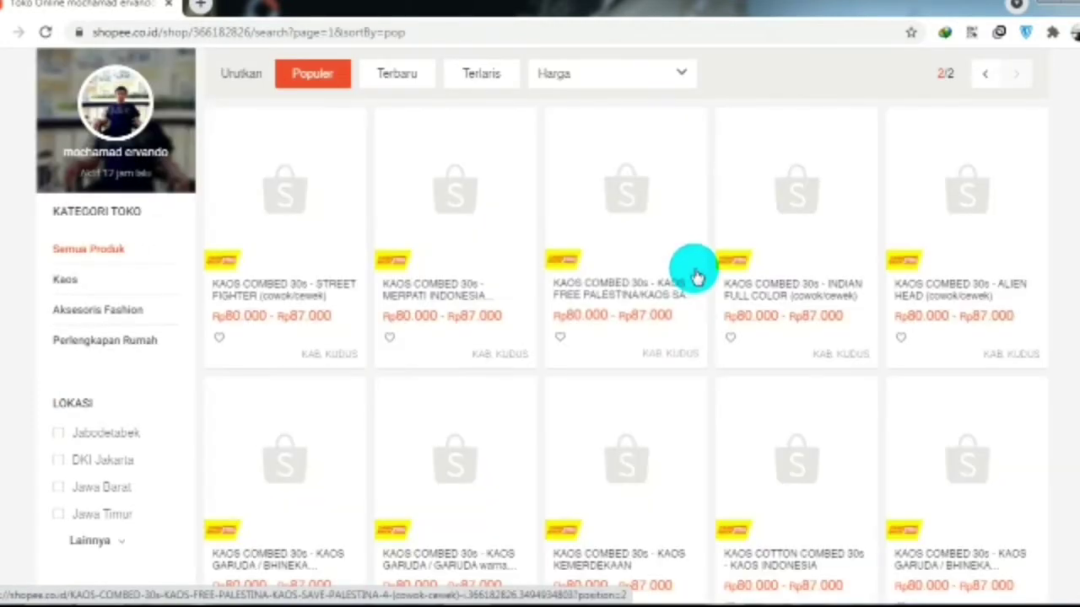
scroll(774, 268, "up", 1)
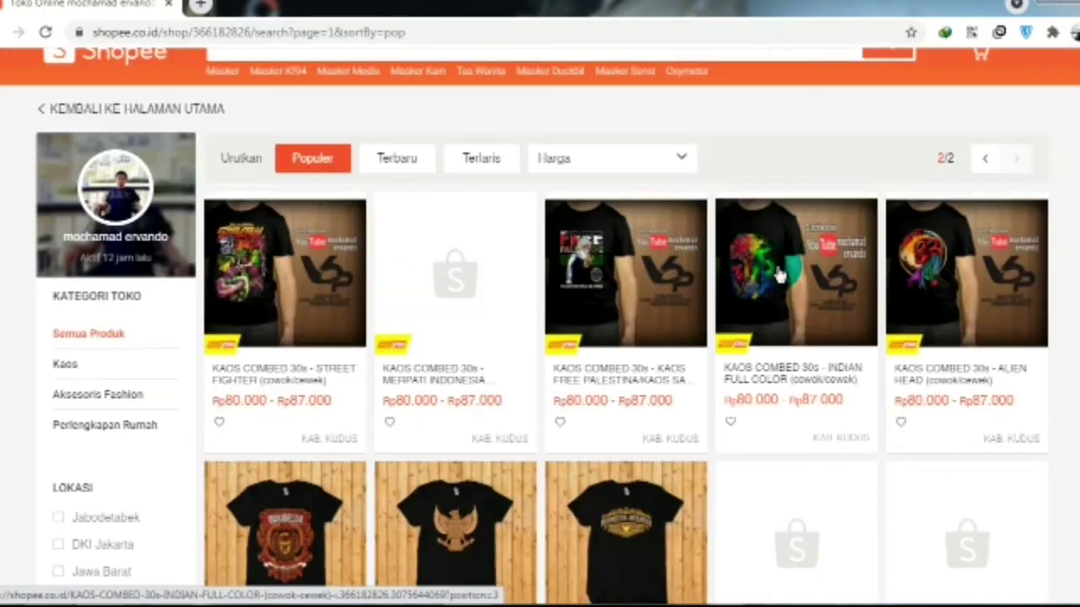
scroll(780, 274, "down", 5)
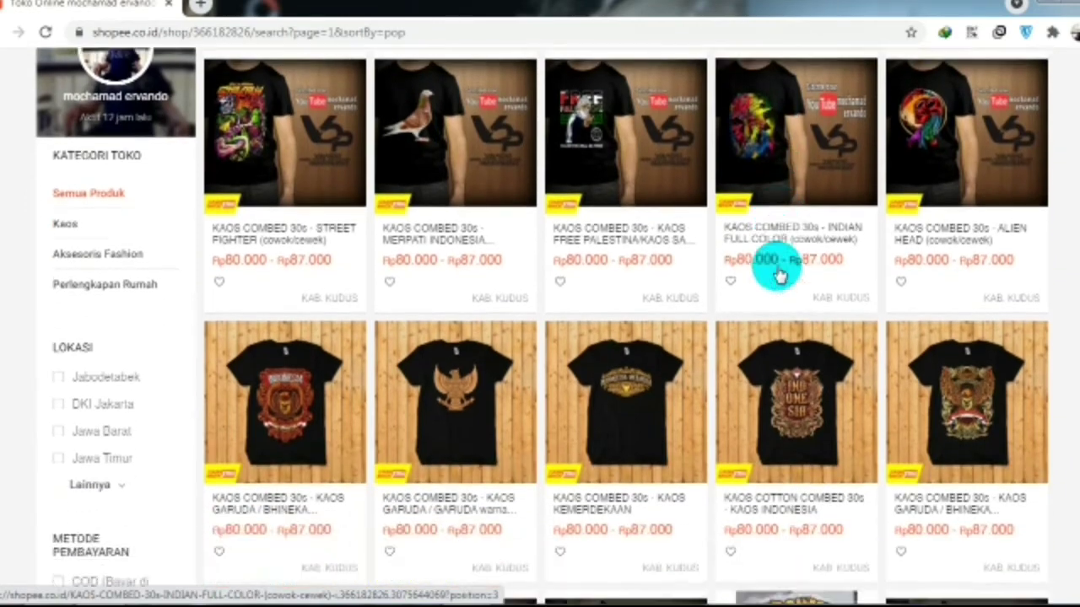
scroll(780, 275, "down", 2)
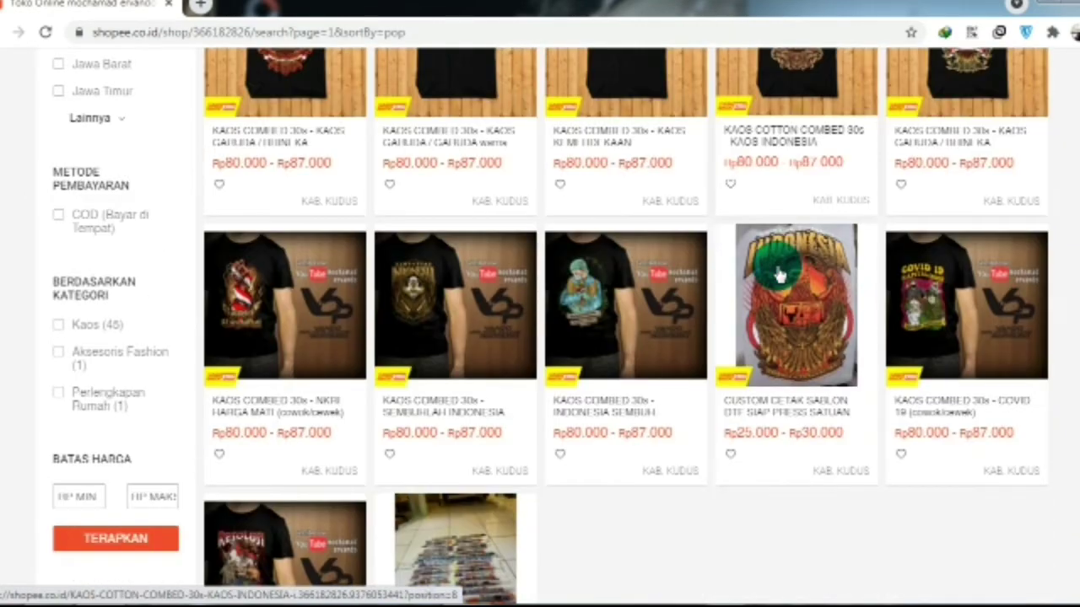
scroll(780, 275, "up", 2)
scroll(780, 274, "up", 2)
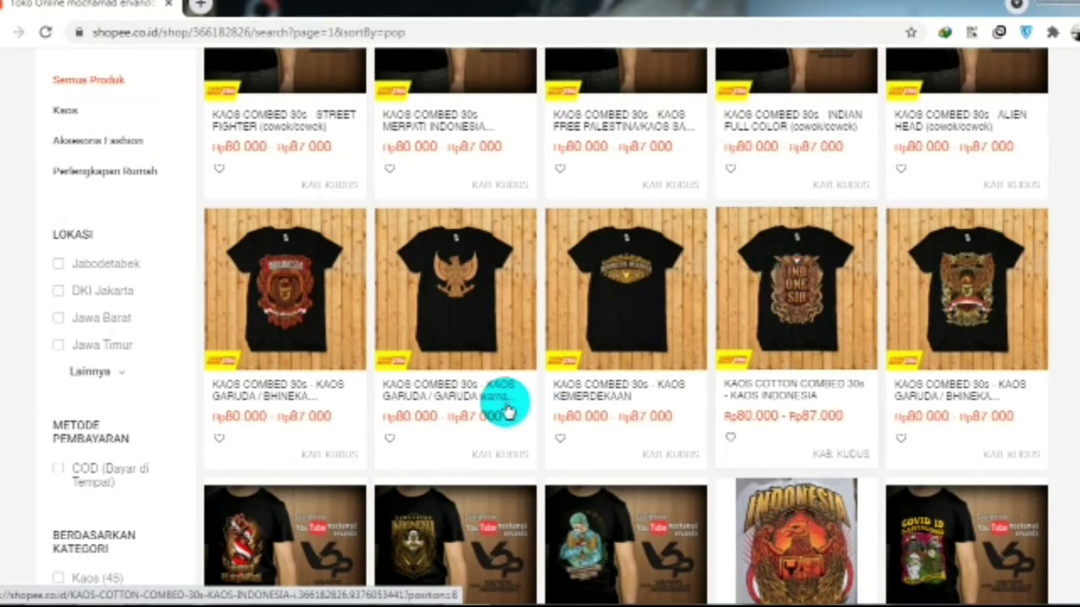
- Browse the NKRI HARGA MATI shirt's photos in the enlarged view, then go back
left_click(323, 529)
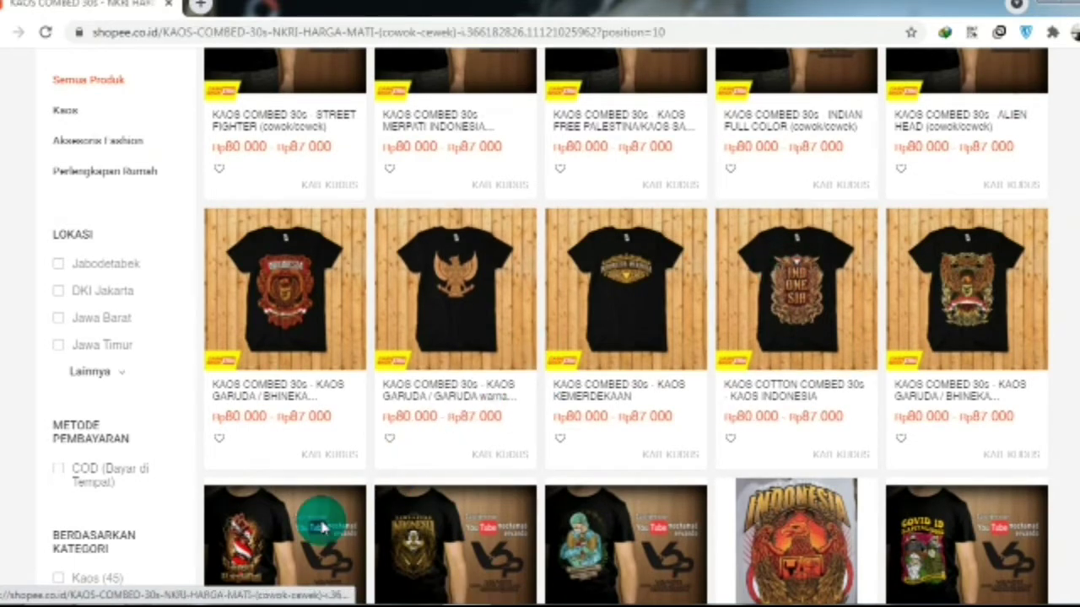
scroll(447, 405, "down", 1)
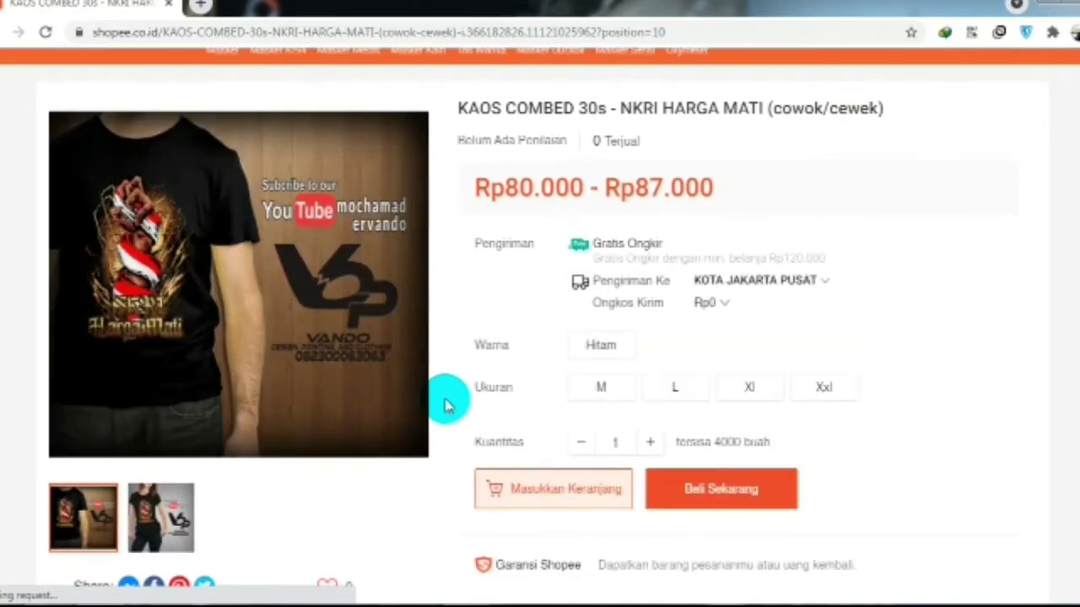
left_click(173, 519)
left_click(337, 481)
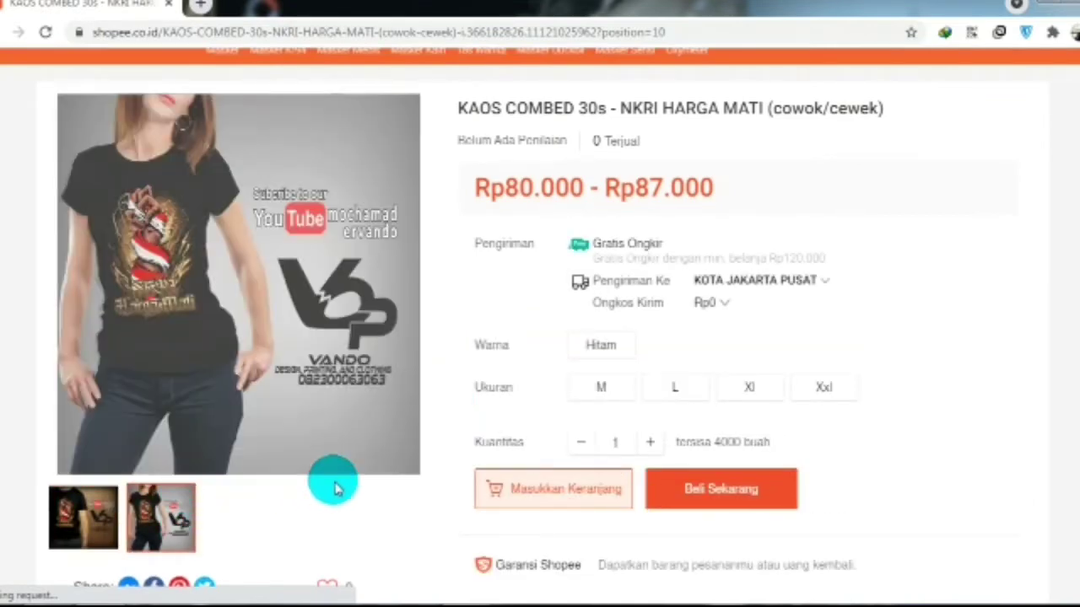
left_click(234, 336)
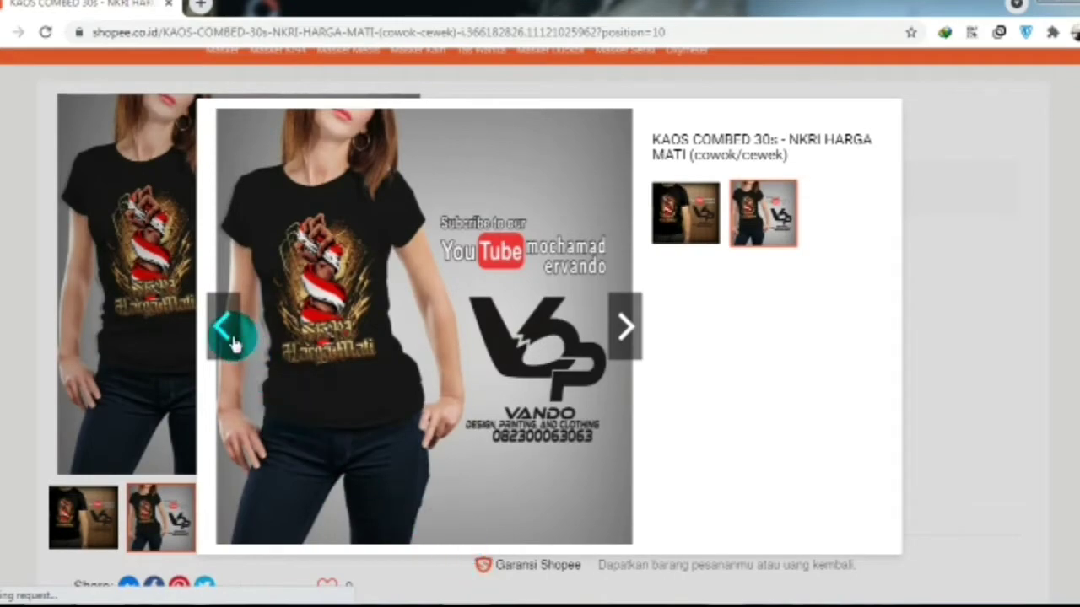
left_click(6, 269)
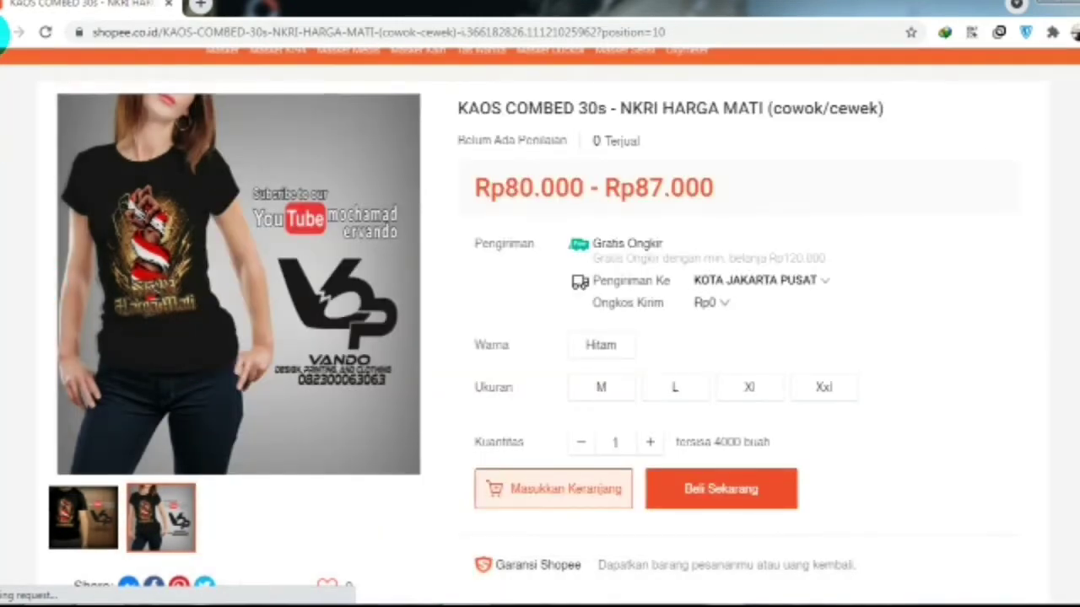
left_click(19, 32)
- View the ENGRAVER t-shirt's second photo, then return to the product listing
scroll(578, 388, "up", 3)
scroll(578, 388, "up", 5)
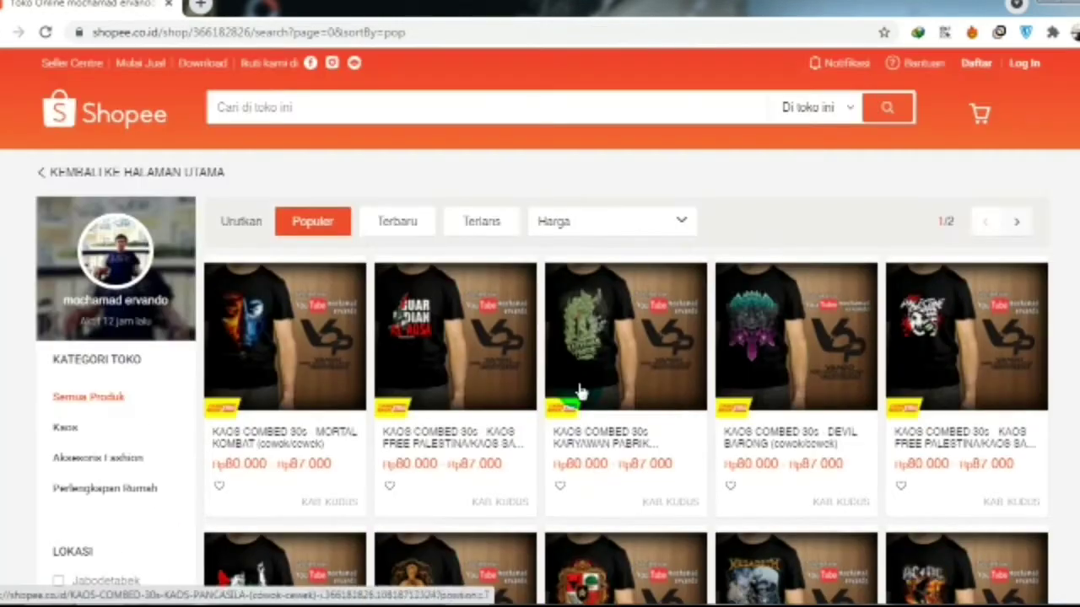
scroll(591, 384, "down", 5)
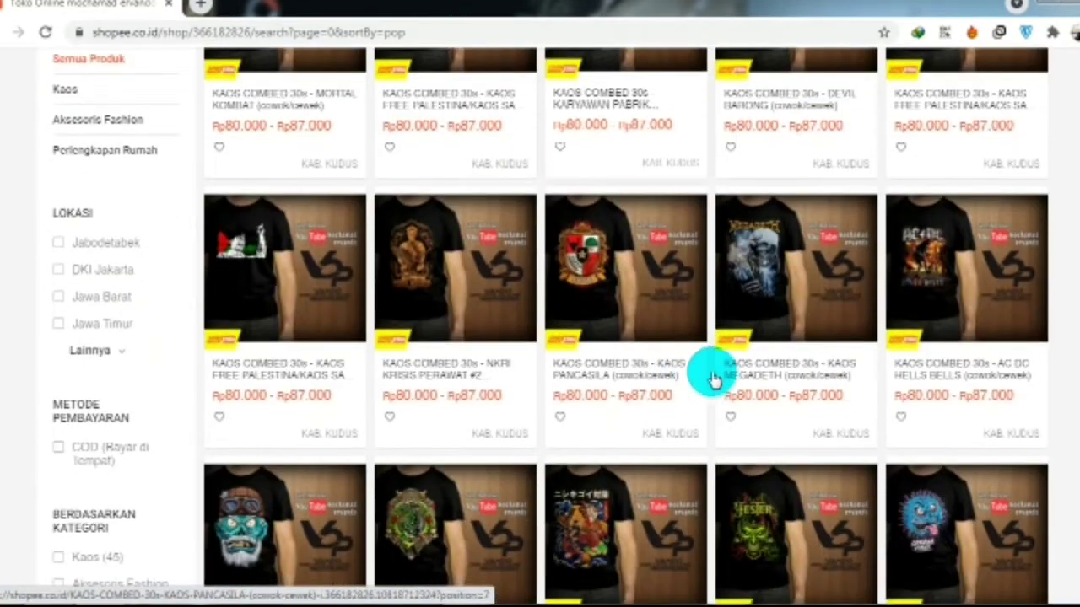
scroll(660, 371, "down", 1)
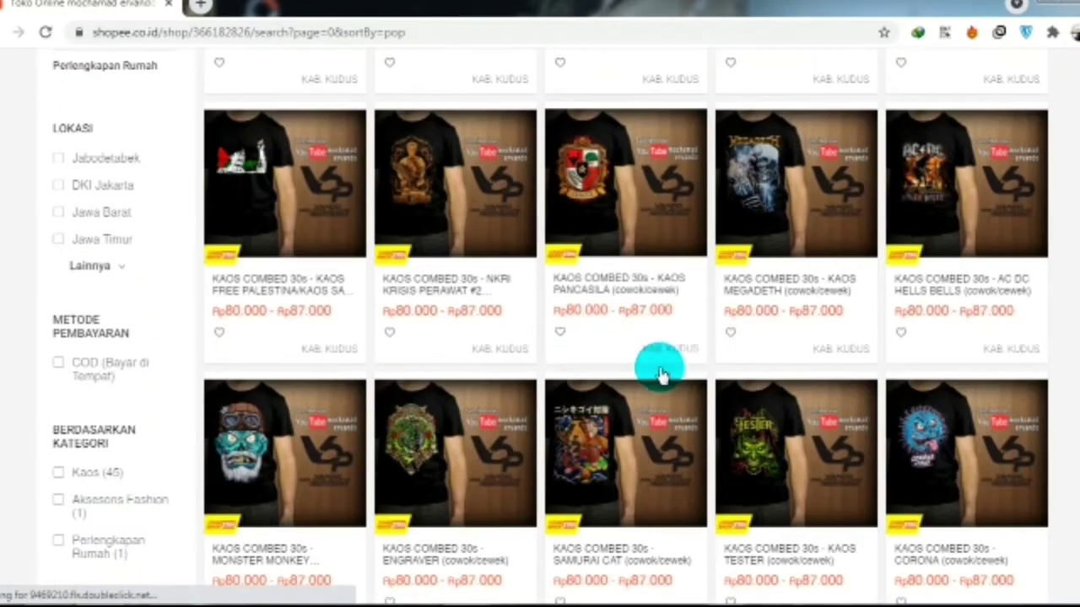
left_click(464, 431)
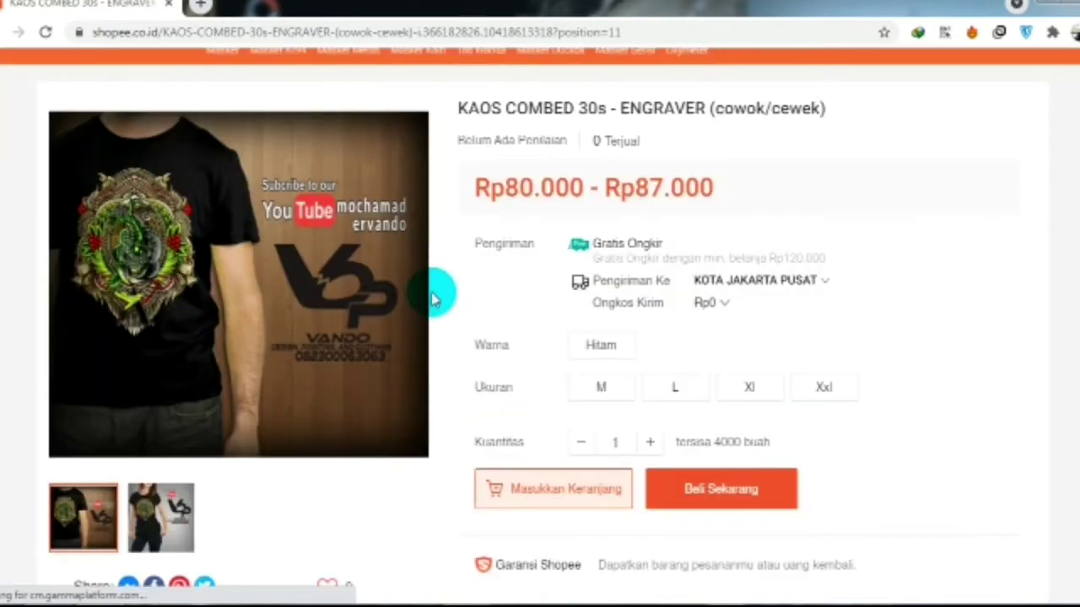
left_click(179, 507)
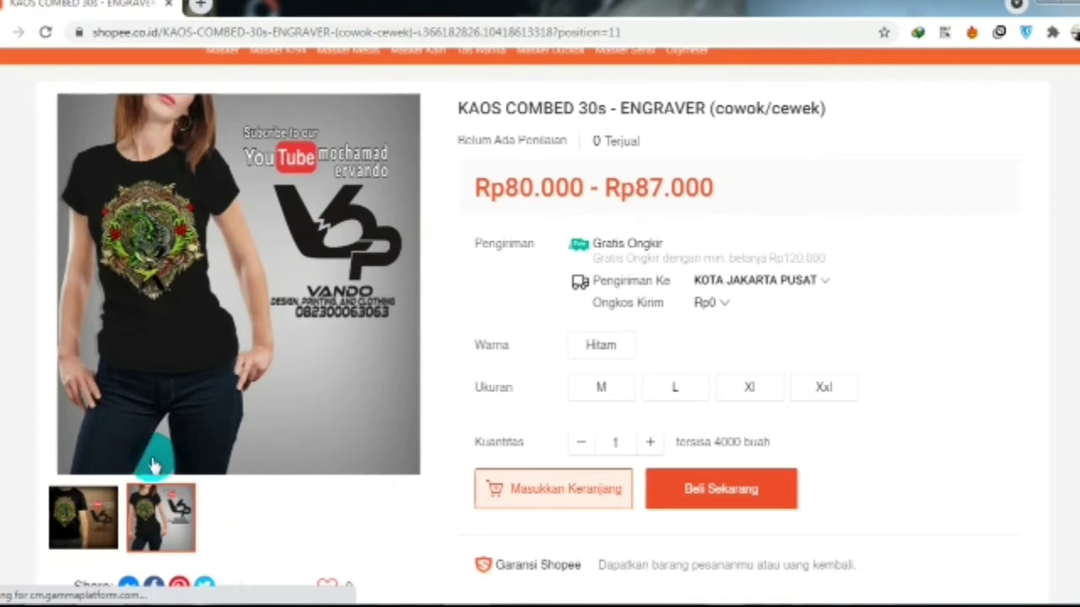
left_click(10, 33)
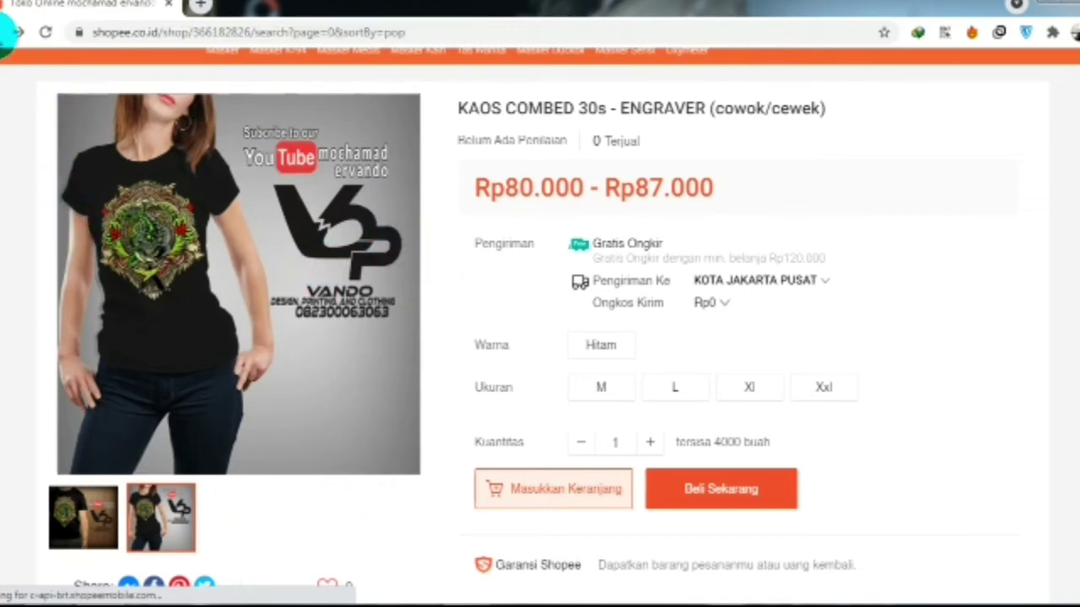
left_click(10, 34)
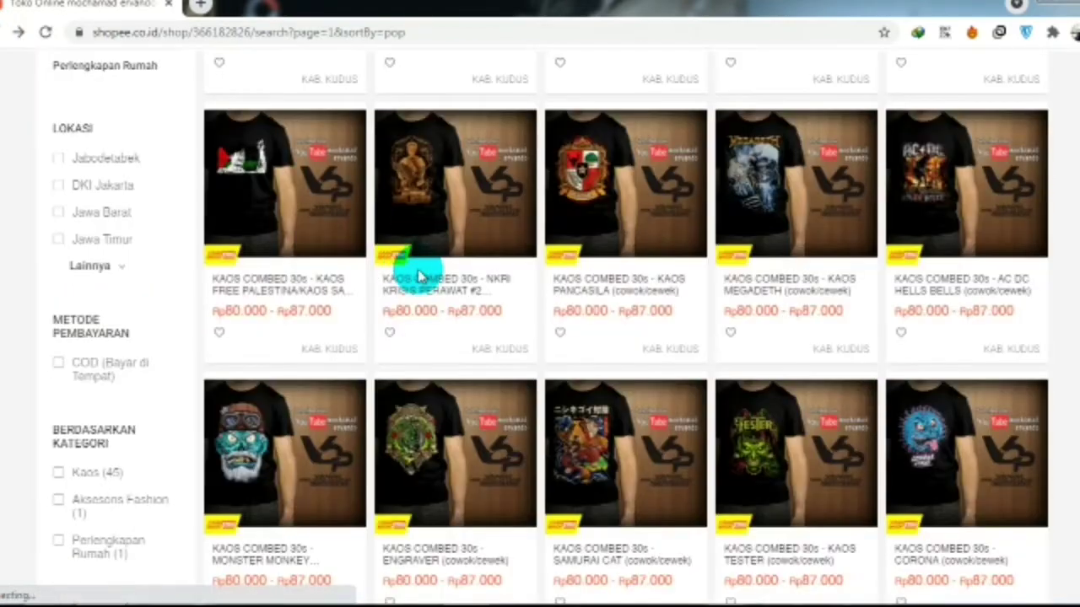
- Open the INDONESIA SEMBUH t-shirt's page and select size M
scroll(571, 295, "down", 8)
scroll(568, 294, "up", 2)
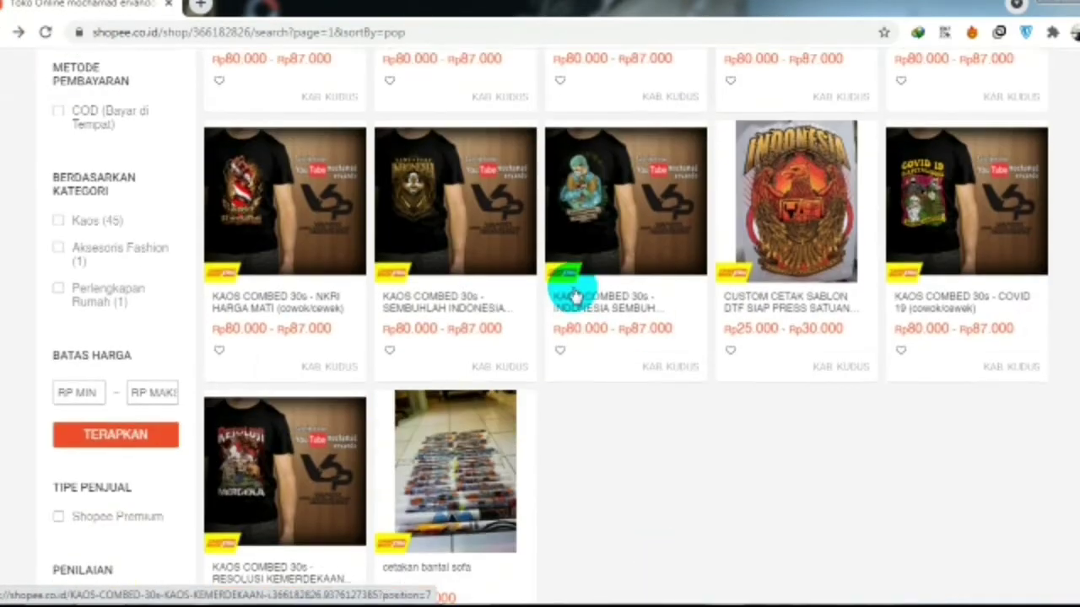
scroll(656, 426, "down", 2)
scroll(599, 463, "up", 2)
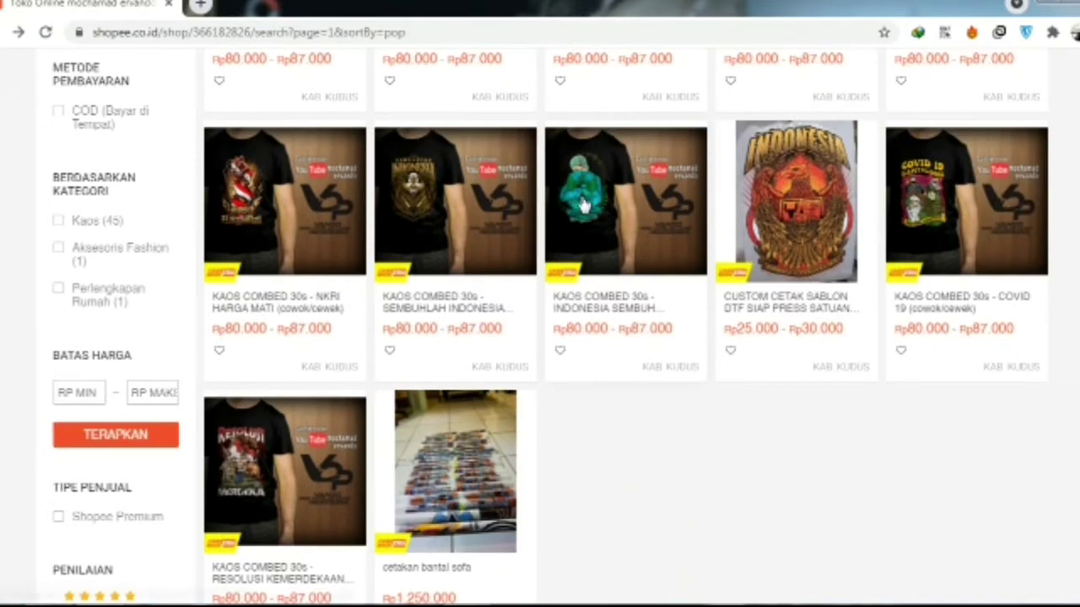
left_click(583, 202)
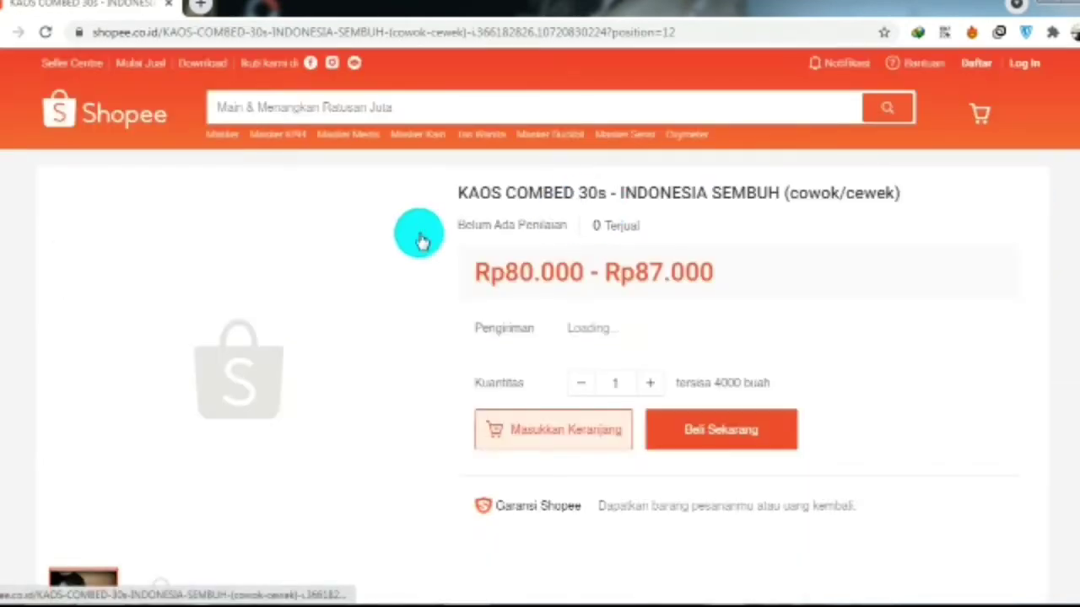
scroll(422, 238, "down", 1)
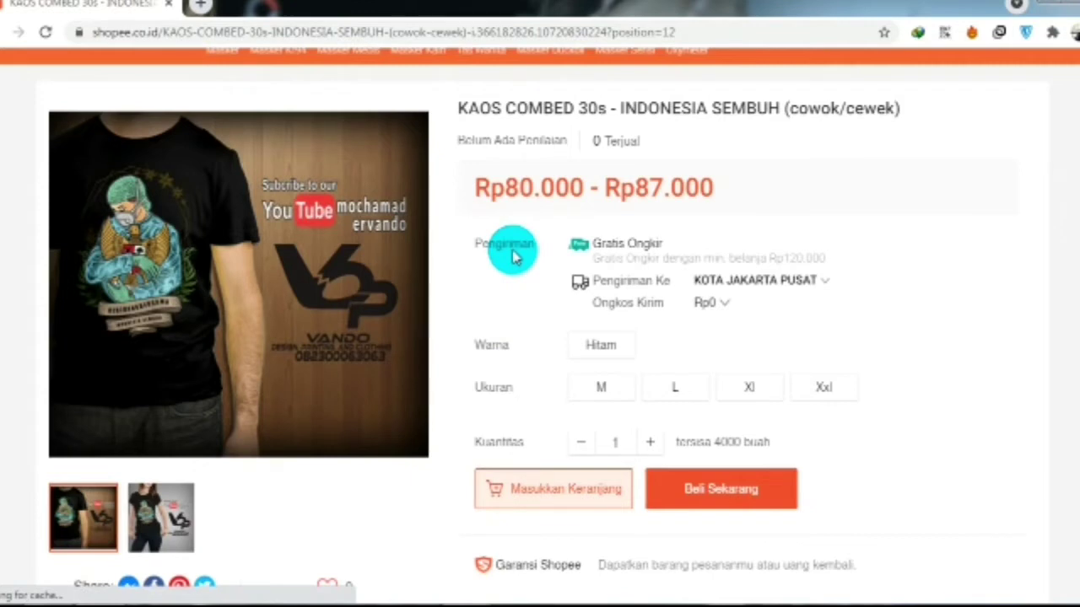
left_click(602, 388)
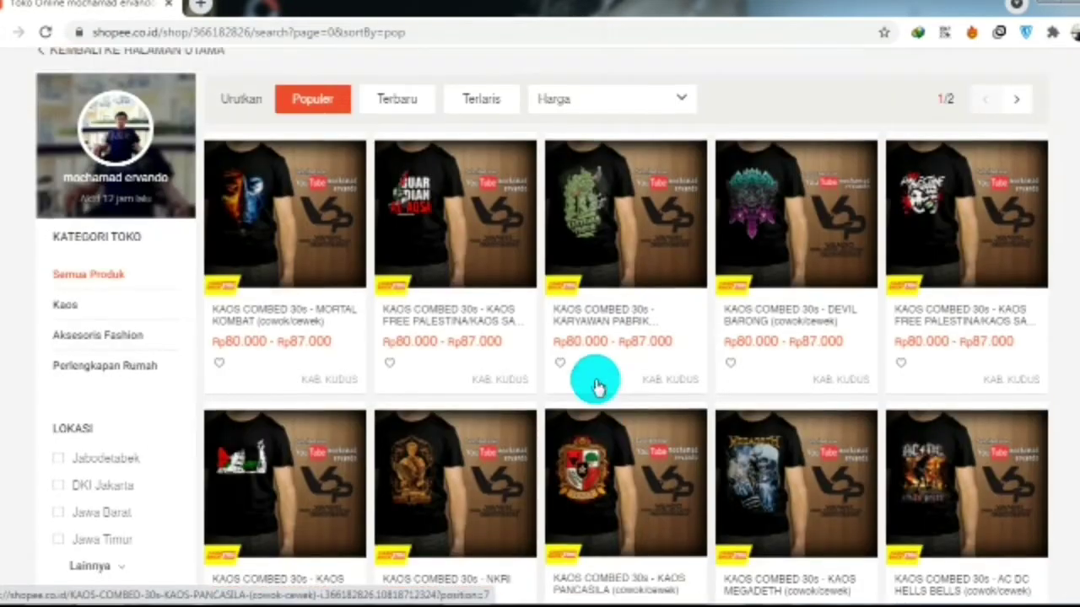
- Open the CORONA KAOS COMBED 30s shirt's page from the shop grid, then go back
scroll(595, 385, "down", 3)
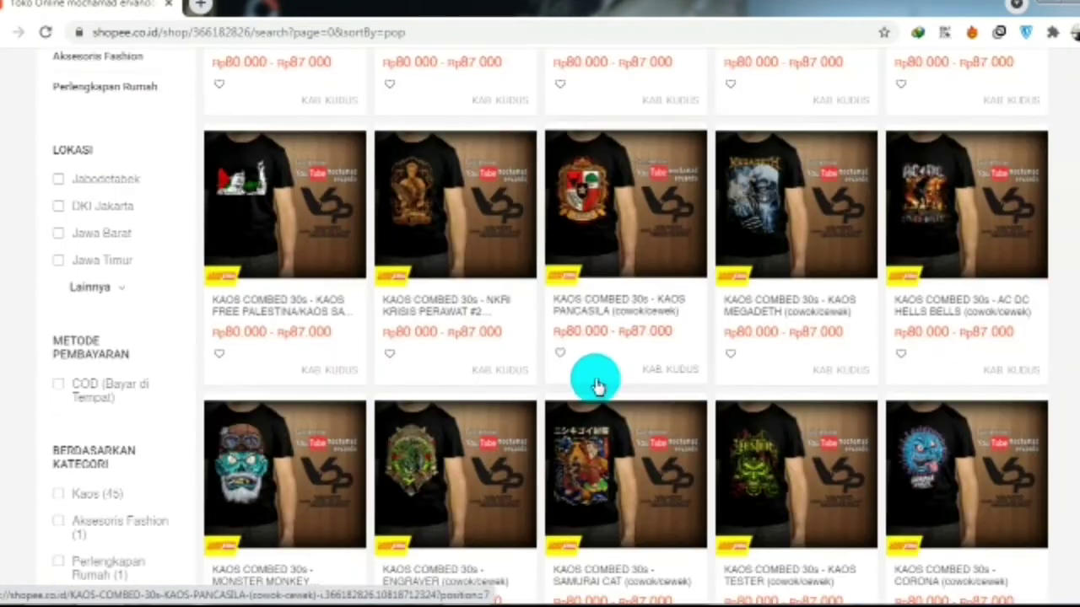
scroll(595, 386, "down", 1)
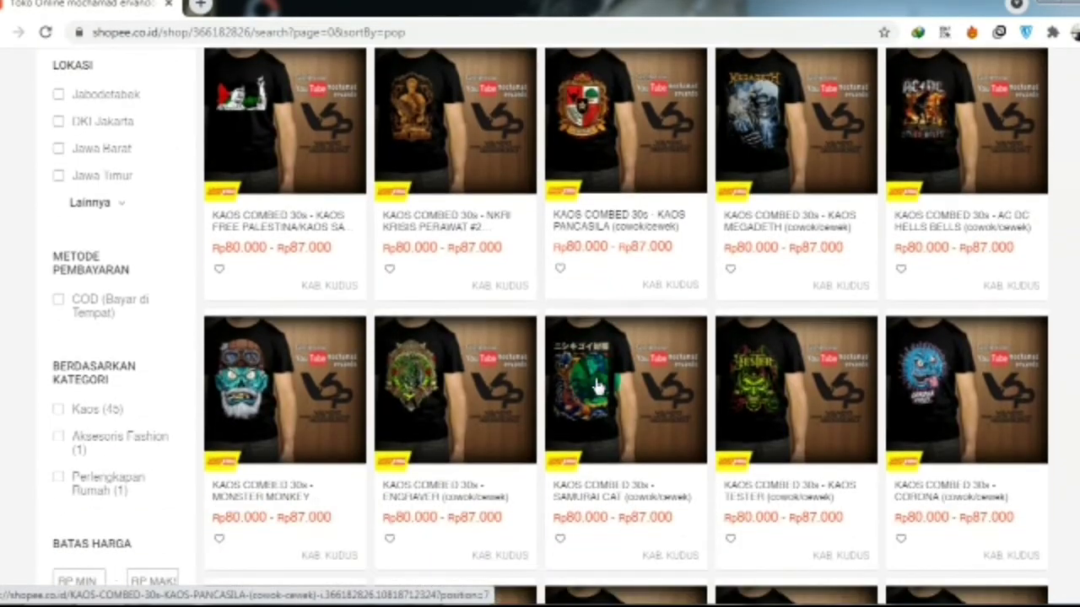
left_click(917, 404)
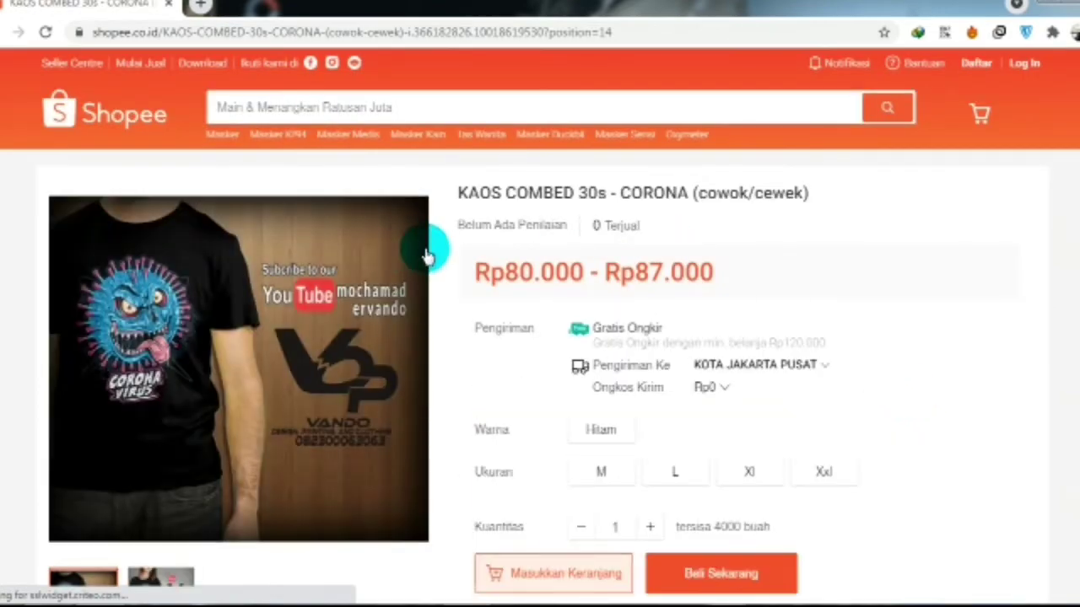
scroll(445, 270, "down", 1)
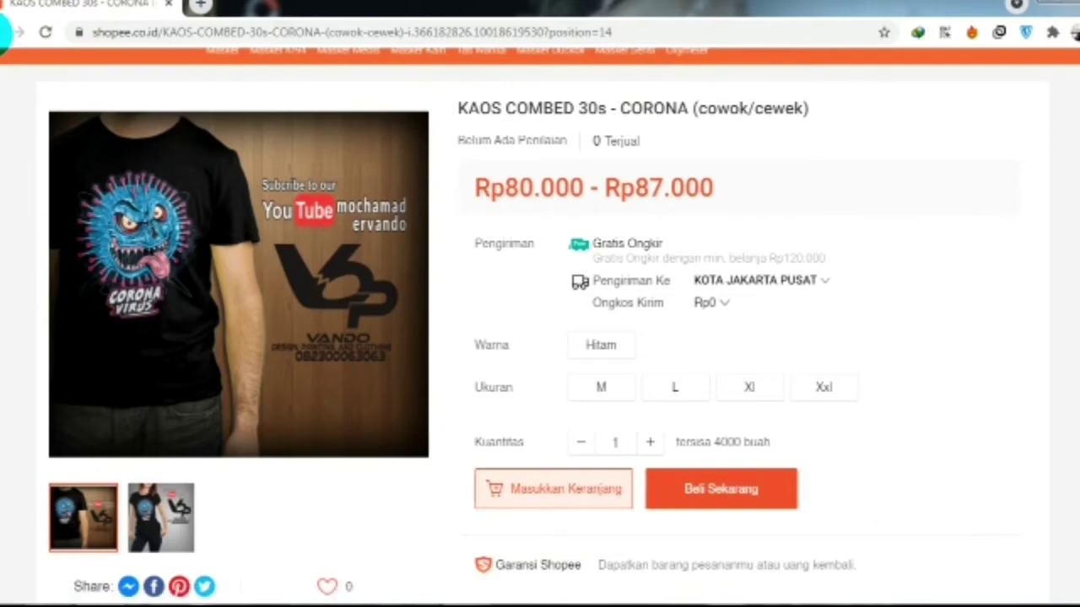
left_click(14, 32)
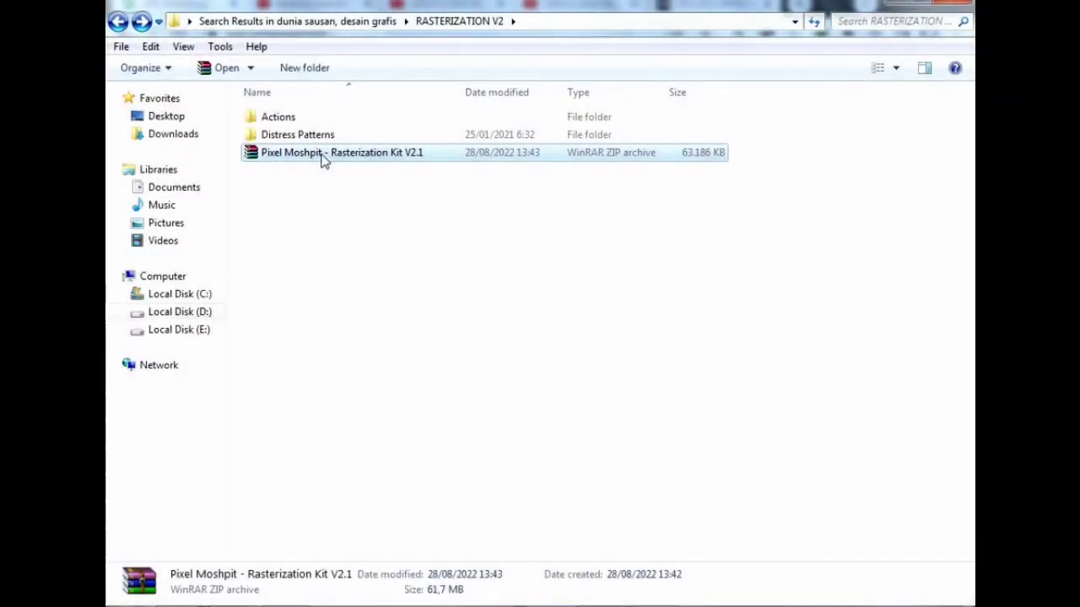
- Extract the Pixel Moshpit archive into the current folder, replacing all existing files
right_click(324, 160)
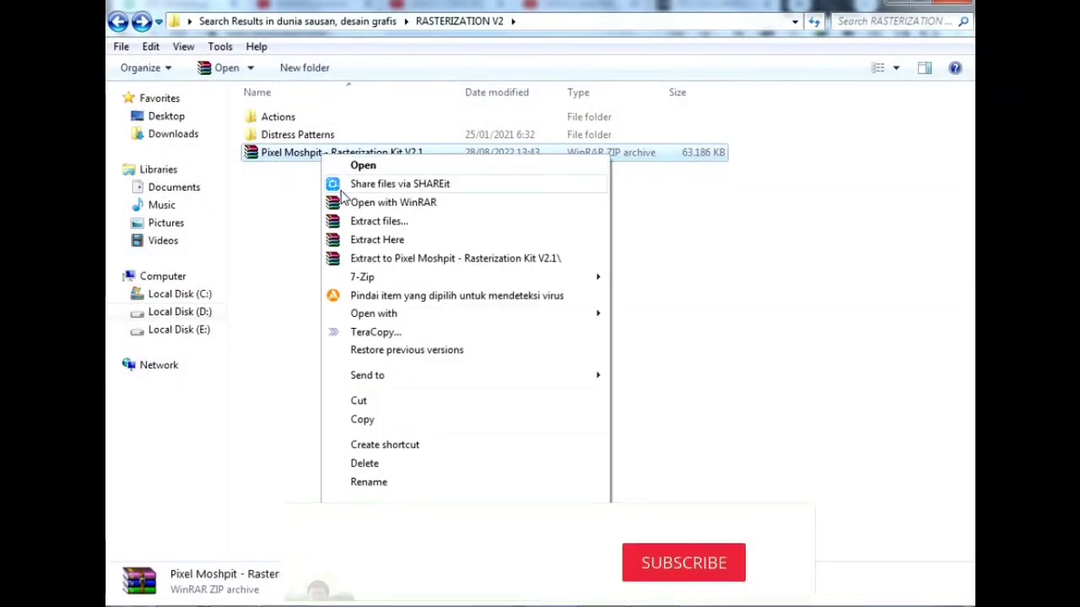
left_click(377, 240)
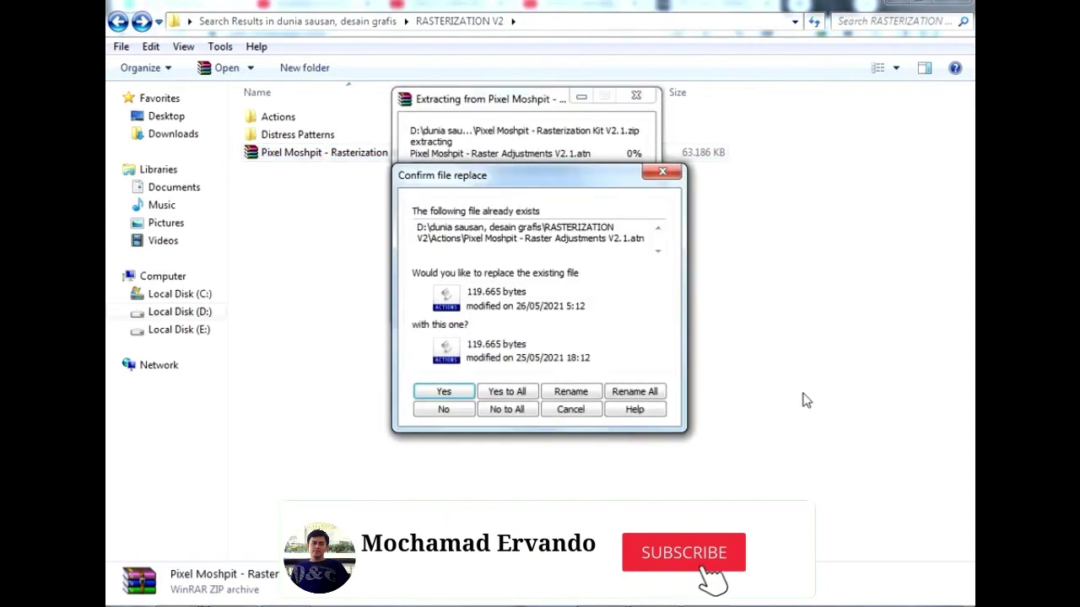
left_click(505, 410)
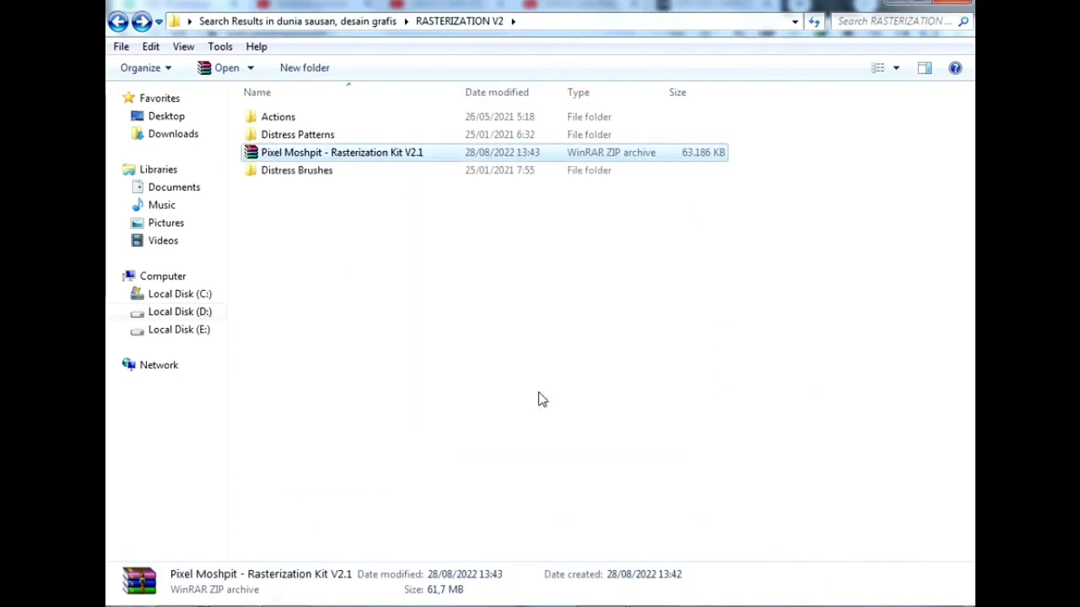
left_click(540, 397)
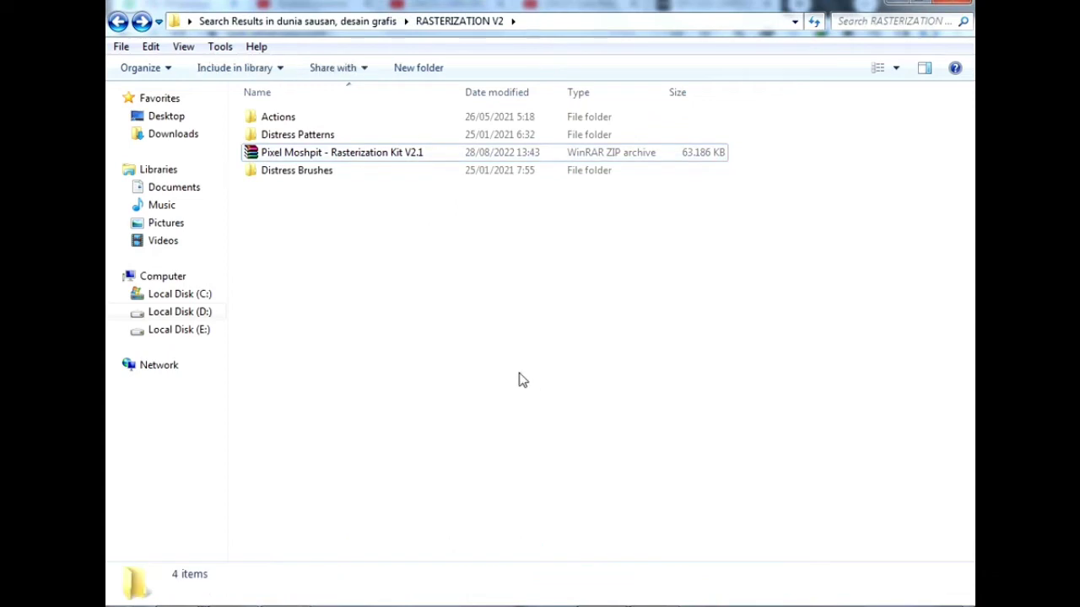
- Open the Actions folder and select both Pixel Moshpit ATN files
left_click(336, 168)
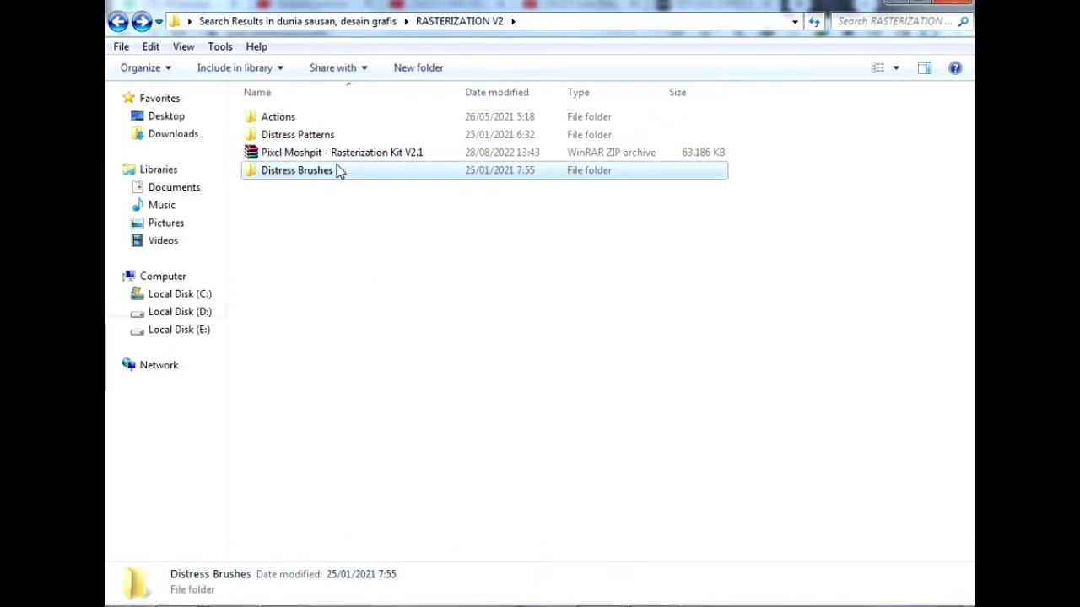
double_click(328, 120)
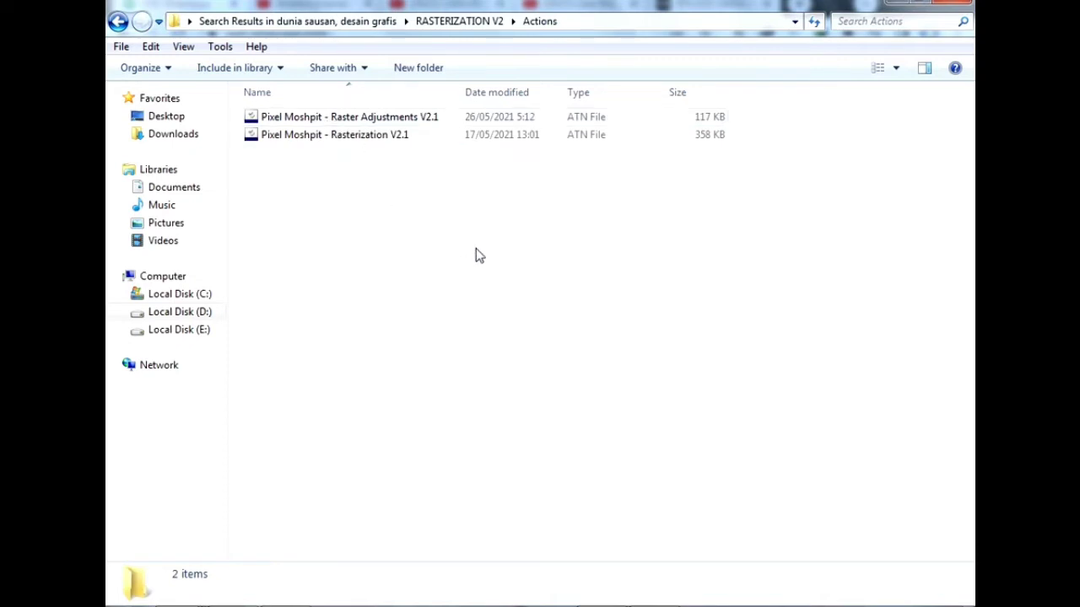
left_click_drag(438, 209, 364, 119)
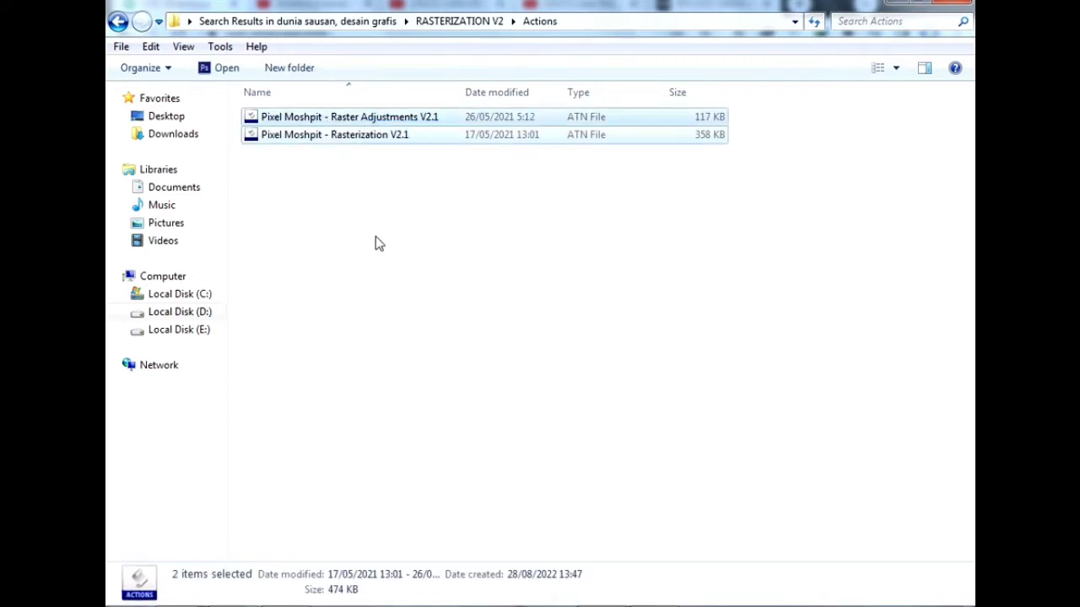
left_click(376, 236)
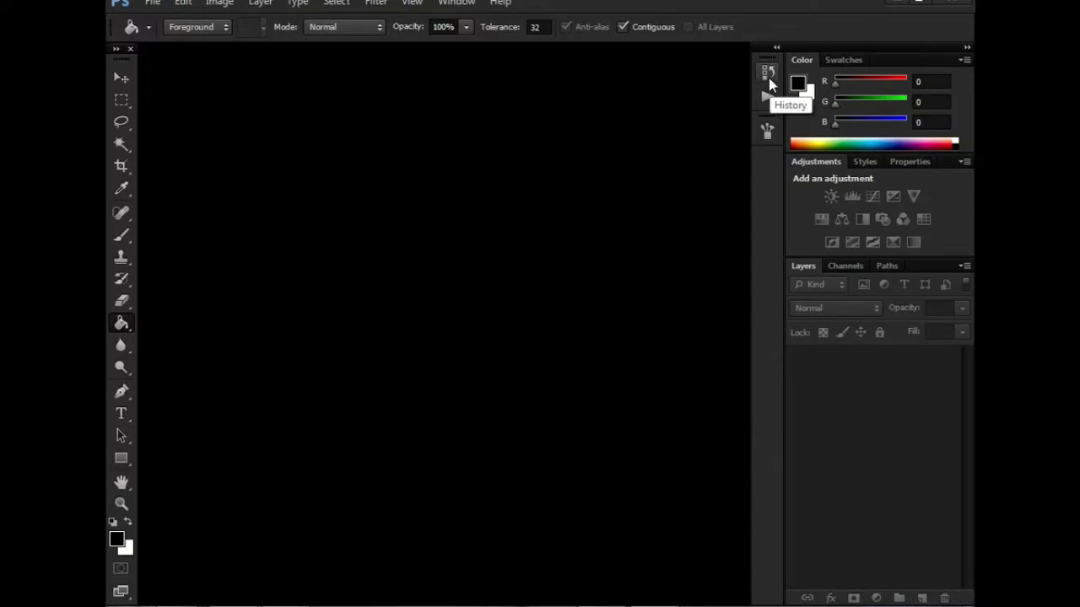
- Open the History/Actions group from the dock and expand it to full size
left_click(768, 77)
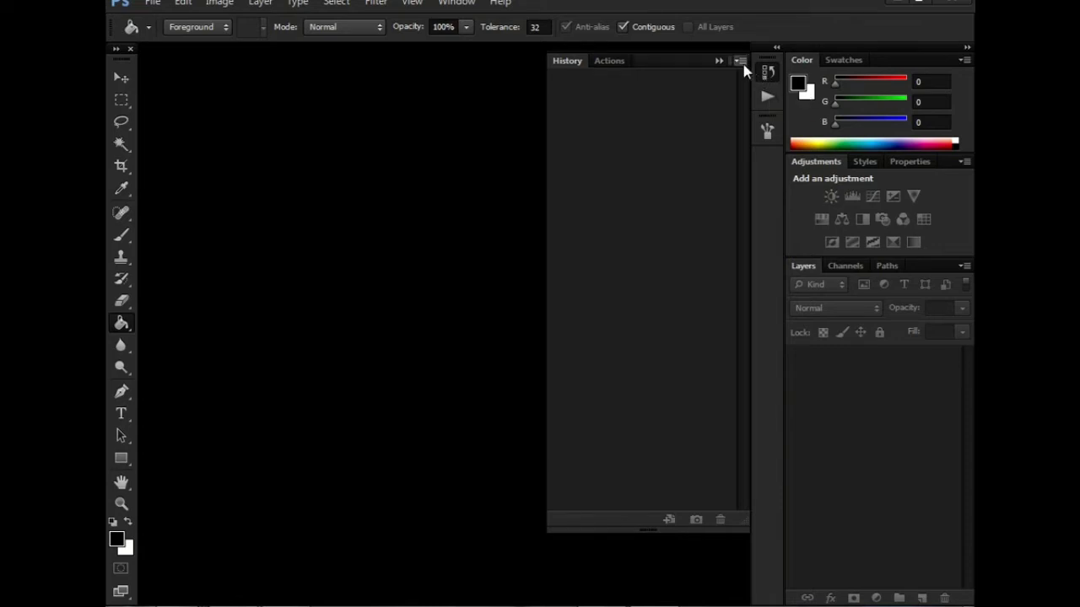
left_click(741, 62)
left_click(738, 61)
left_click(775, 51)
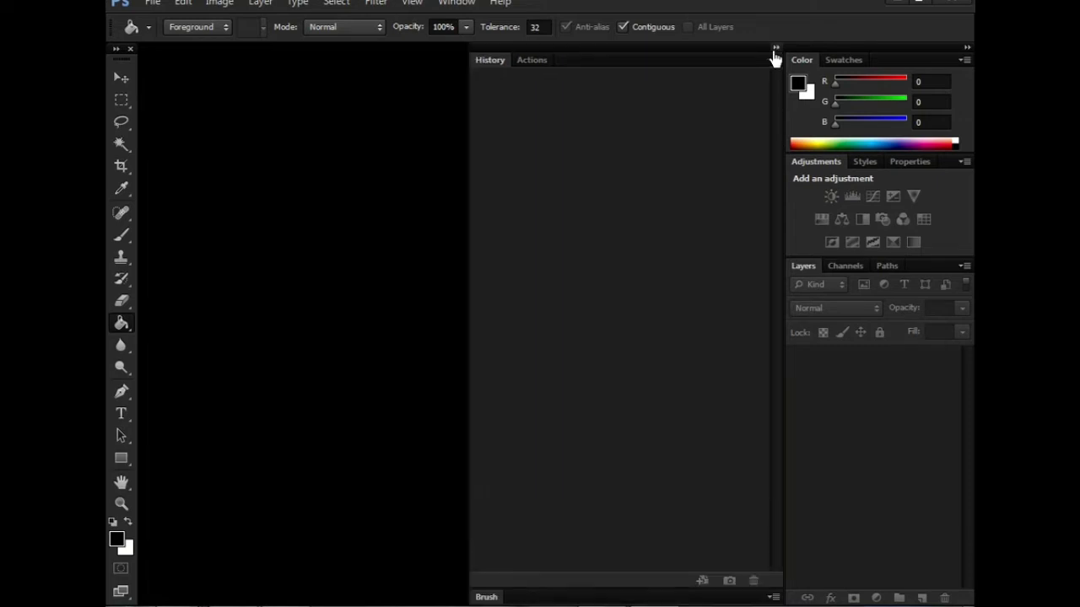
left_click(776, 49)
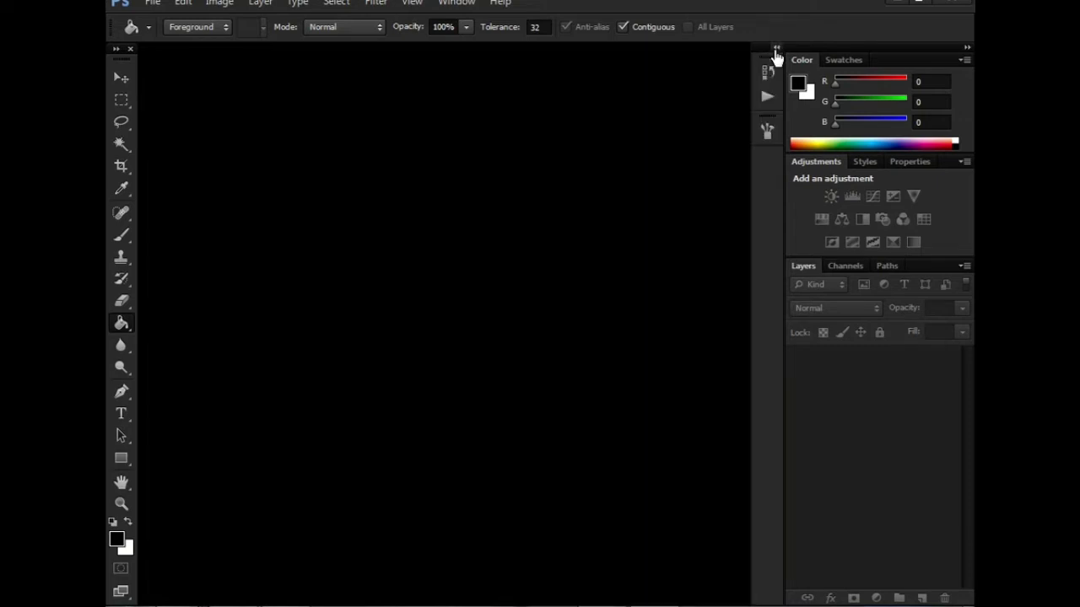
left_click(776, 49)
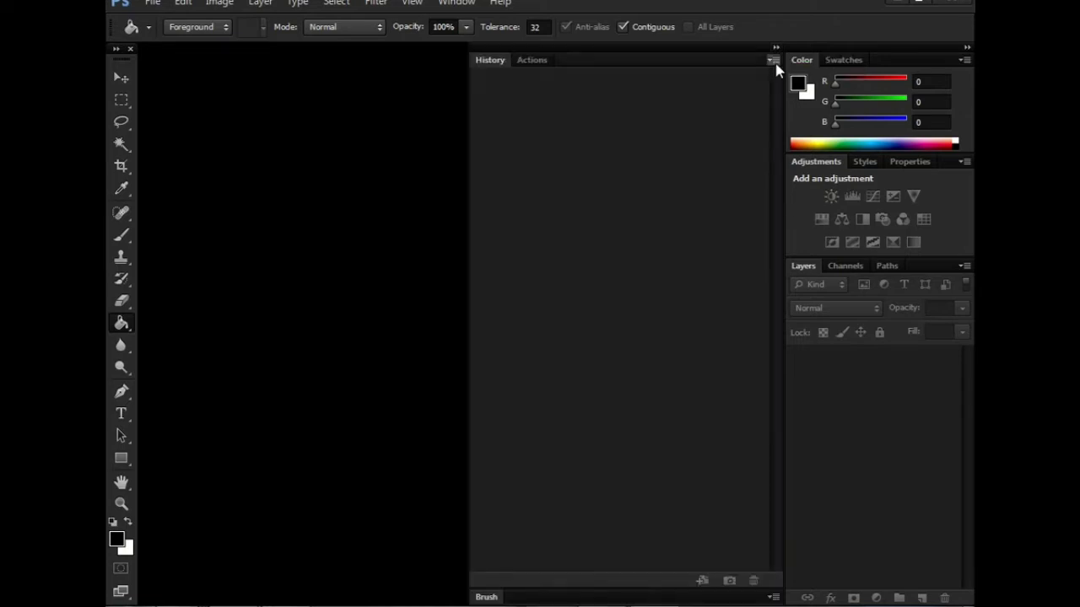
- Check the History panel menu and dock layout options, leaving the panels expanded
left_click(771, 60)
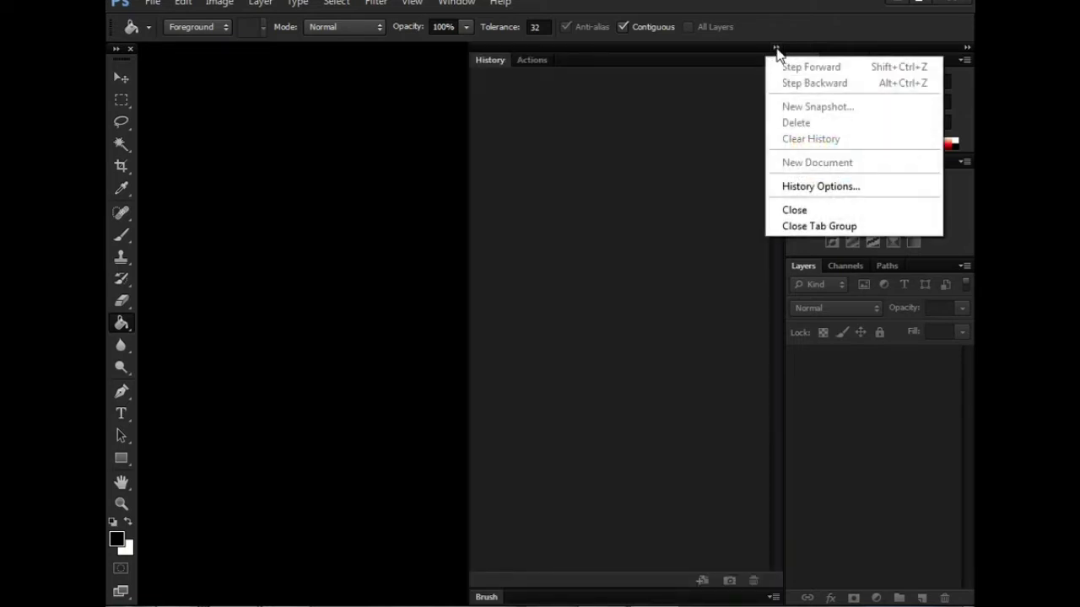
left_click(776, 48)
left_click(776, 48)
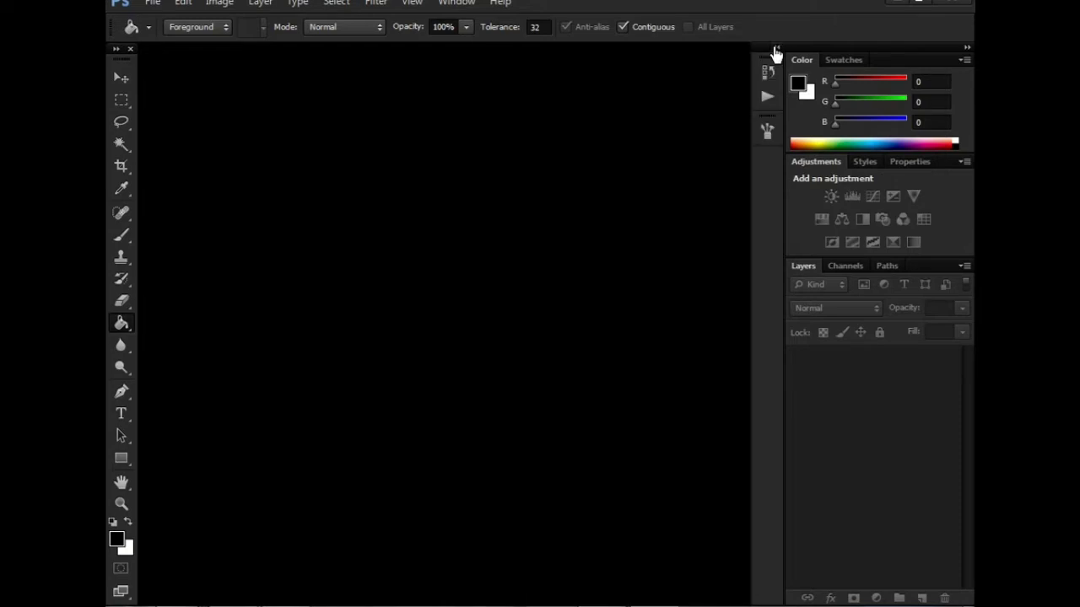
left_click(776, 51)
right_click(775, 54)
left_click(771, 68)
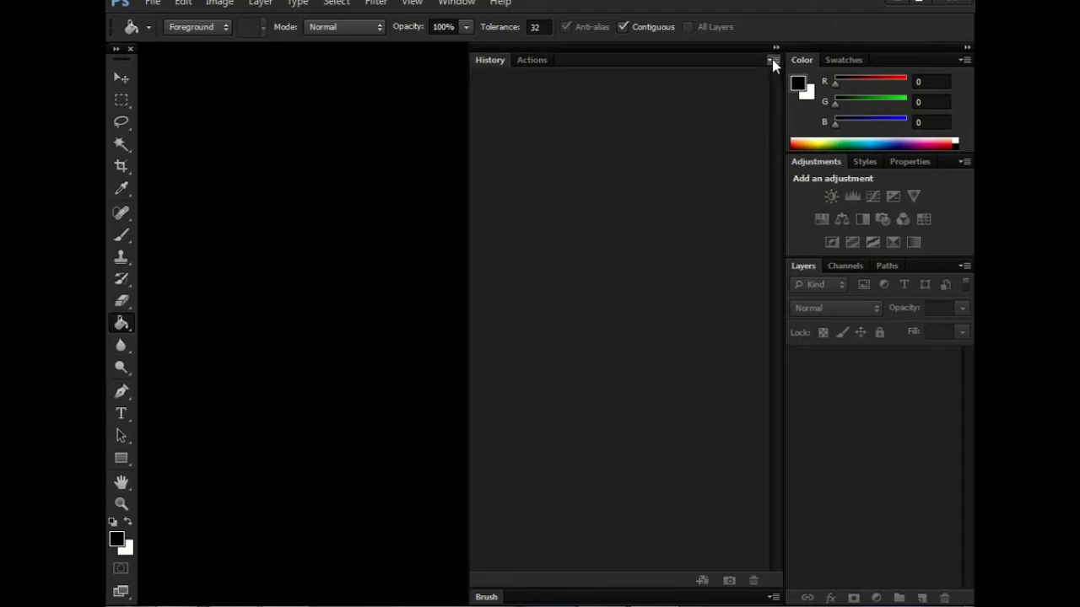
left_click(772, 59)
left_click(771, 57)
- Load the Pixel Moshpit Raster Adjustments V2.1 action set via Load Actions
left_click(776, 49)
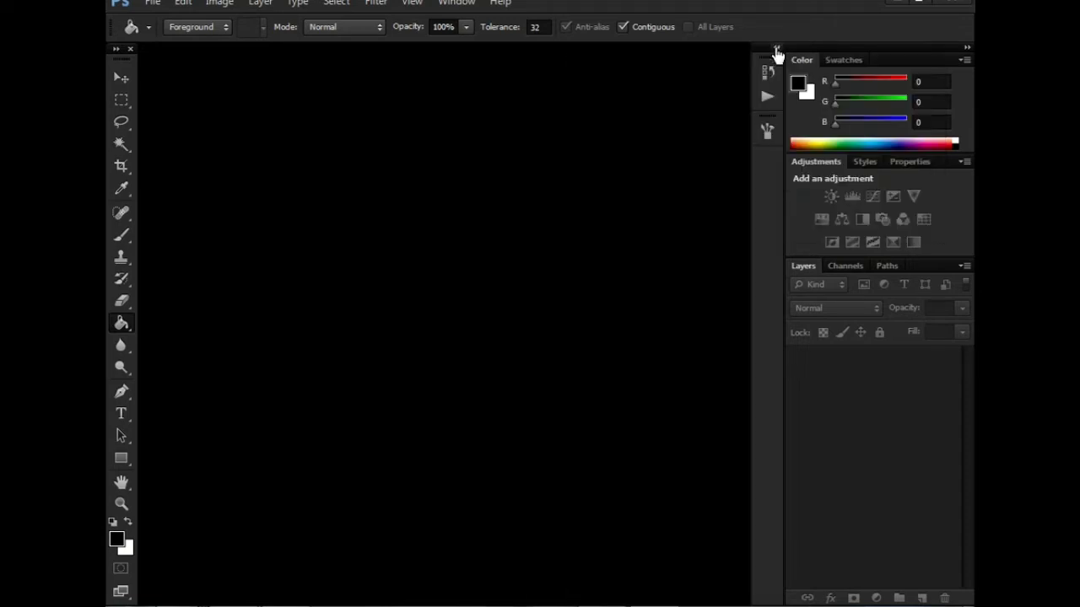
left_click(776, 49)
left_click(529, 59)
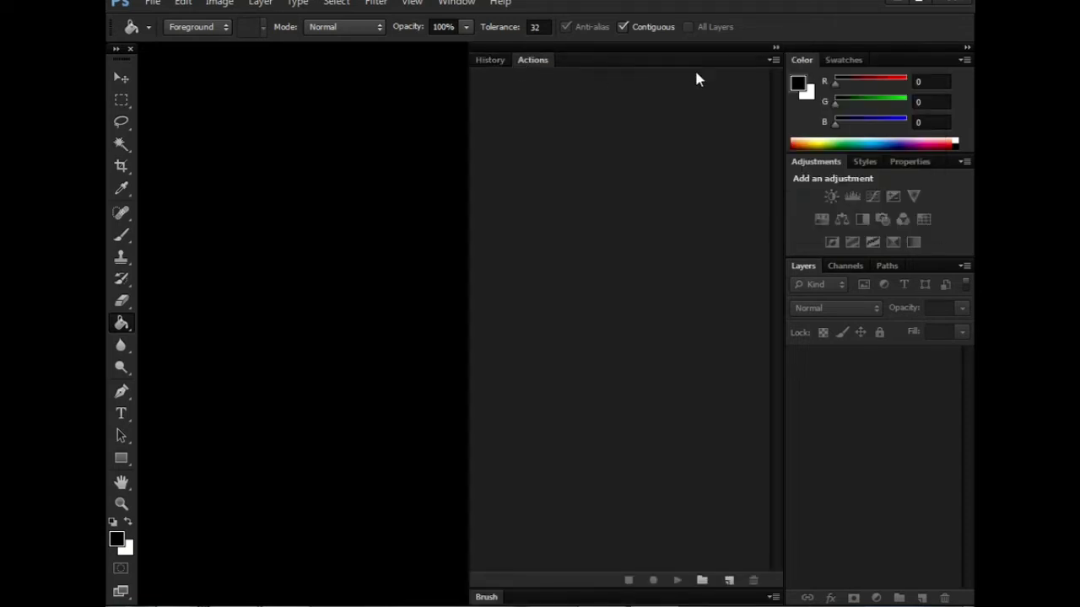
left_click(773, 60)
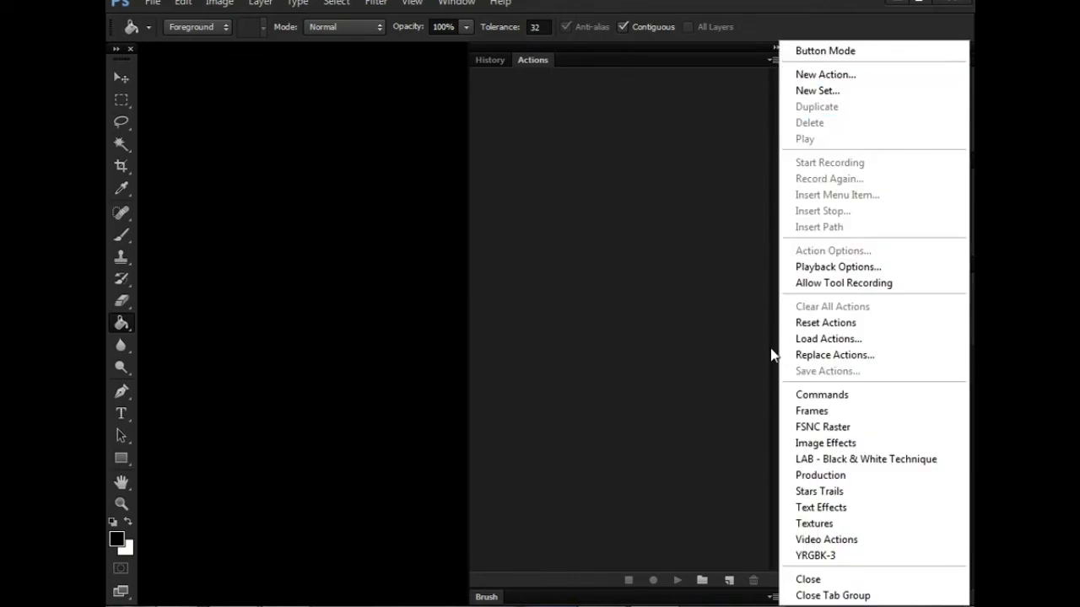
left_click(826, 338)
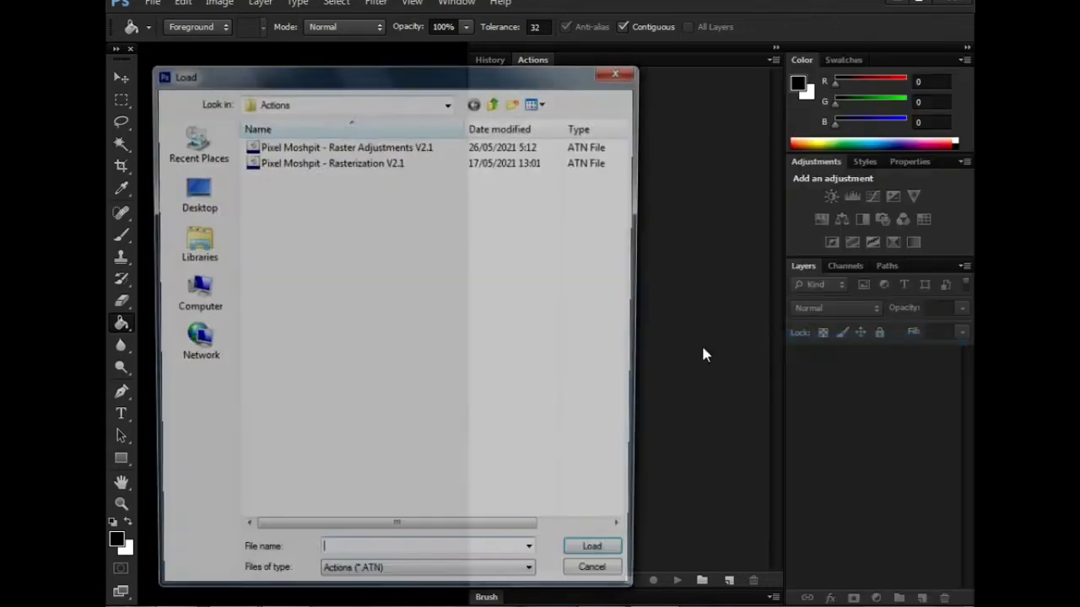
double_click(404, 148)
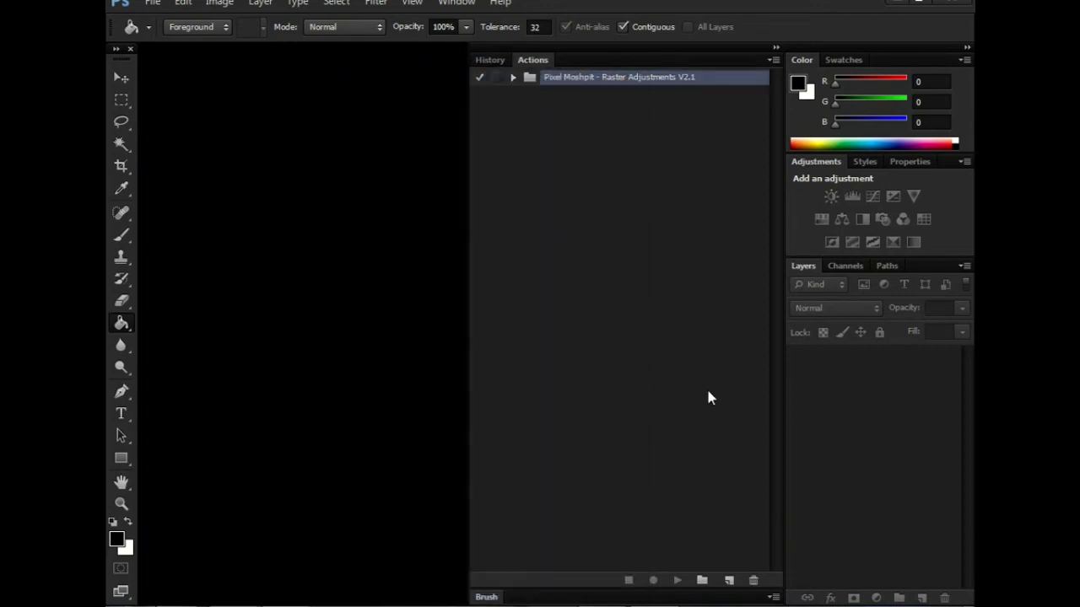
- Load the Pixel Moshpit Rasterization V2.1 action set as well
left_click(772, 59)
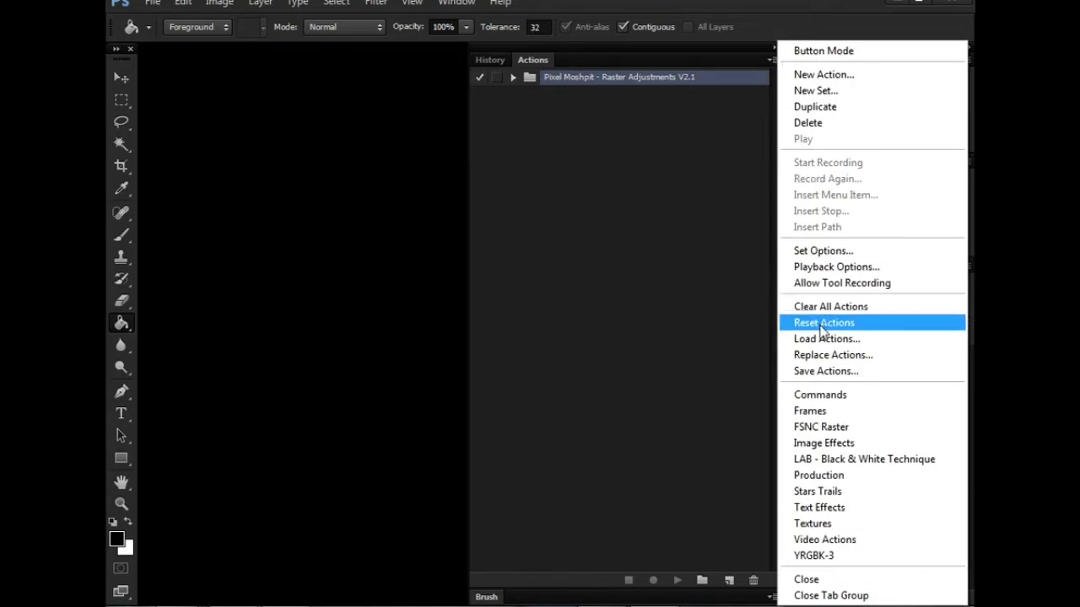
left_click(824, 340)
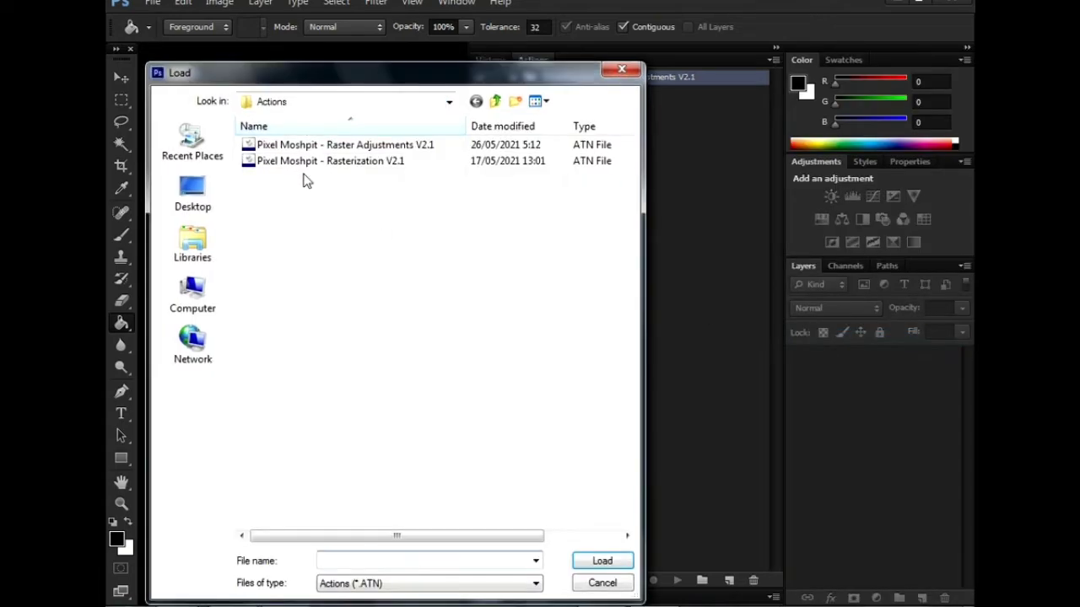
double_click(304, 165)
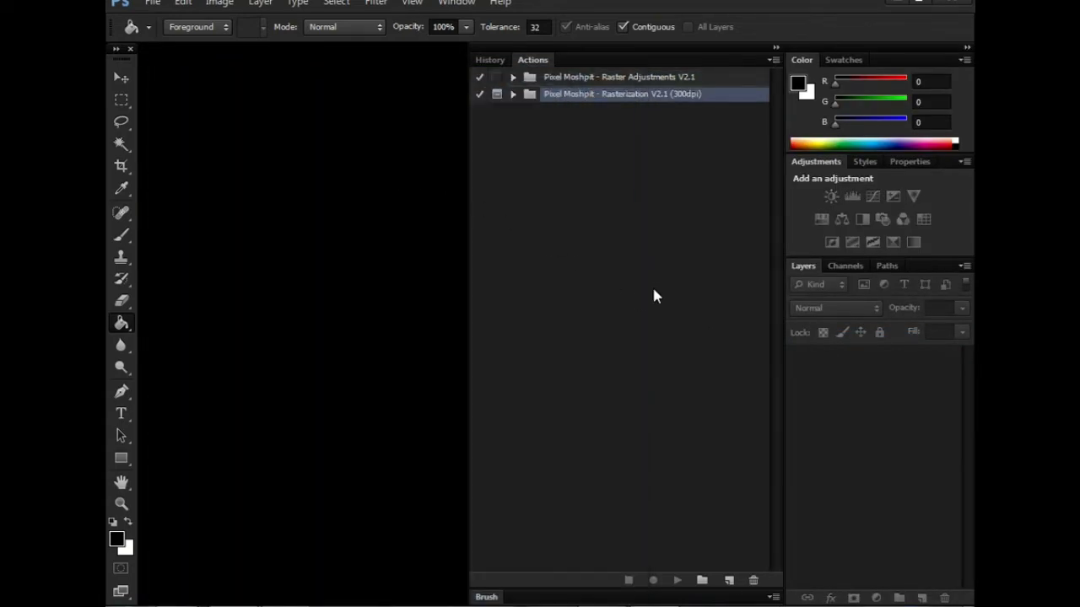
left_click(774, 60)
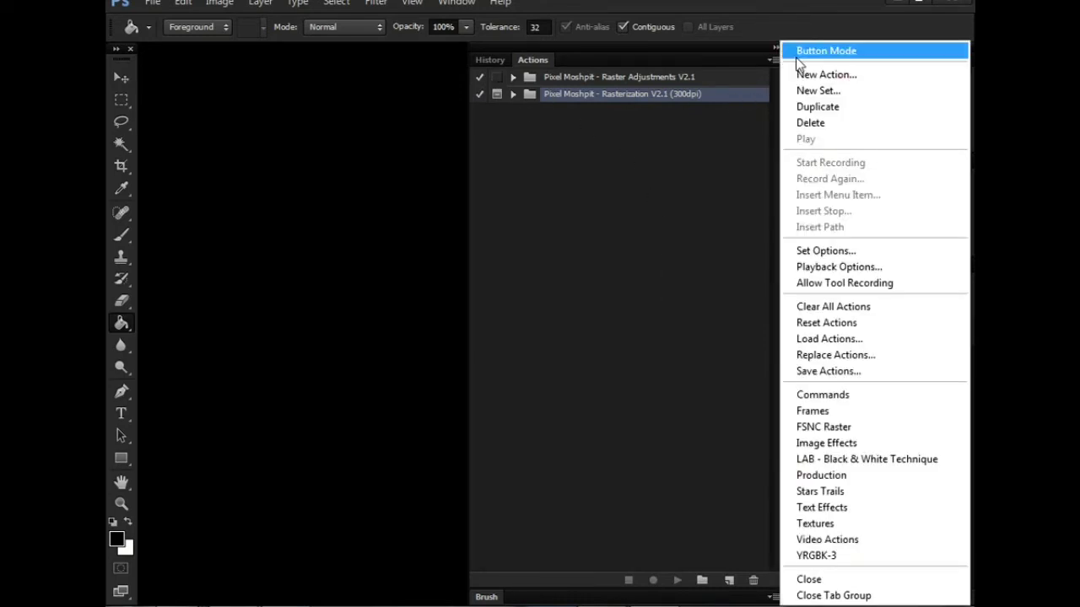
- Switch the Actions panel to Button Mode so the Pixel Moshpit actions show as colored buttons
left_click(801, 53)
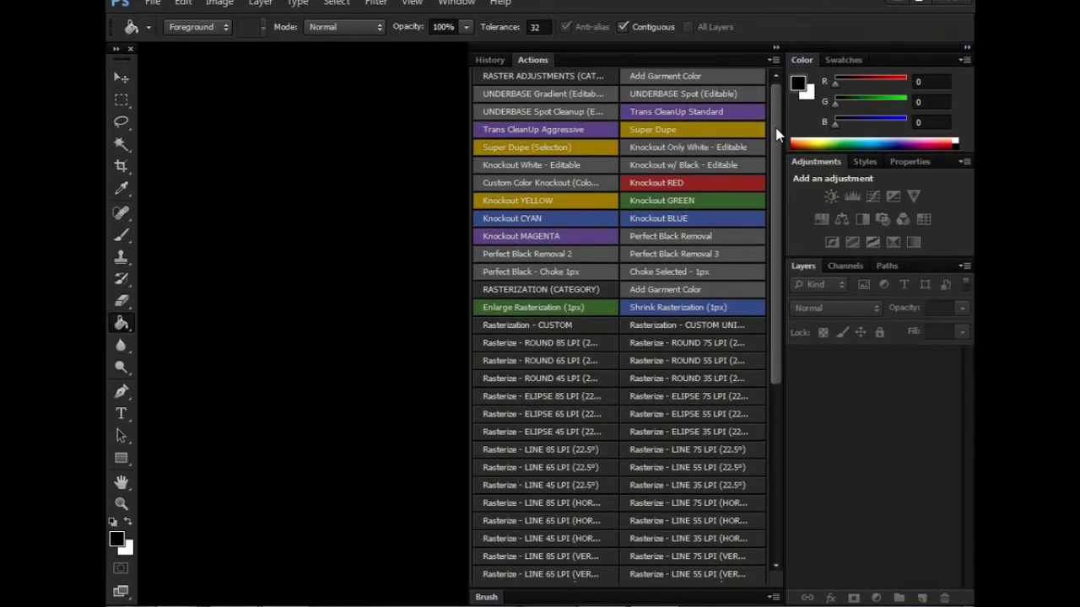
left_click(776, 48)
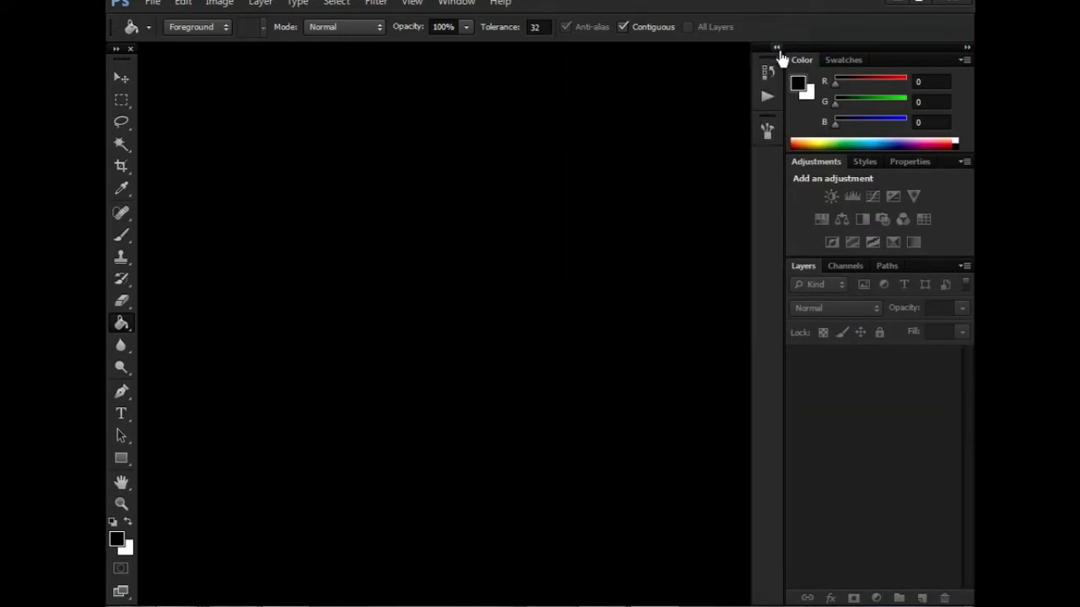
left_click(776, 49)
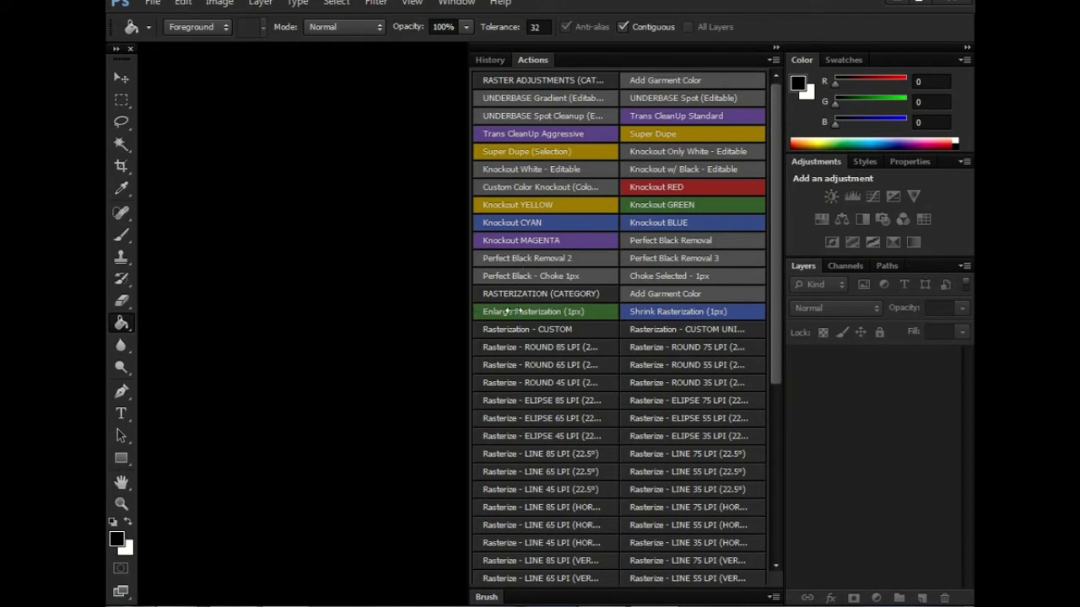
- Scroll through the action buttons, then collapse the Actions panel back to icons
left_click(773, 60)
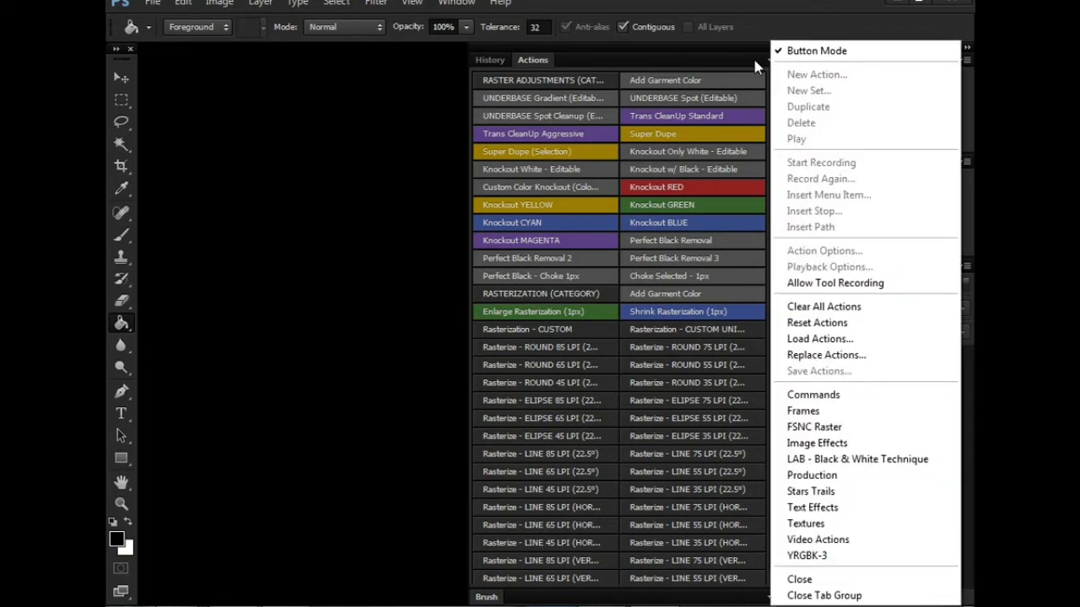
left_click(757, 67)
left_click_drag(776, 192, 796, 141)
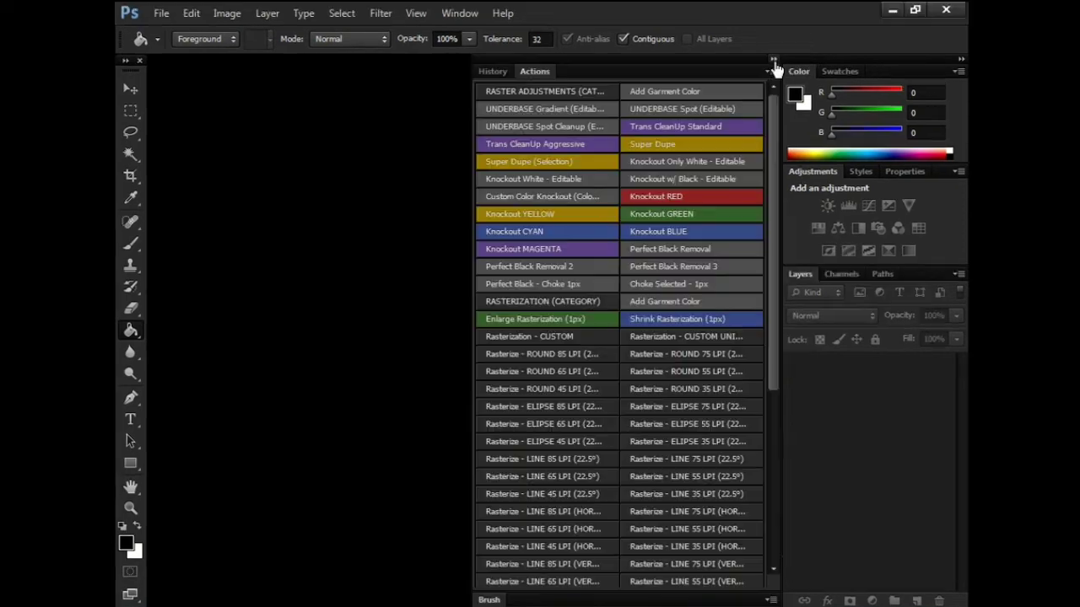
left_click(775, 66)
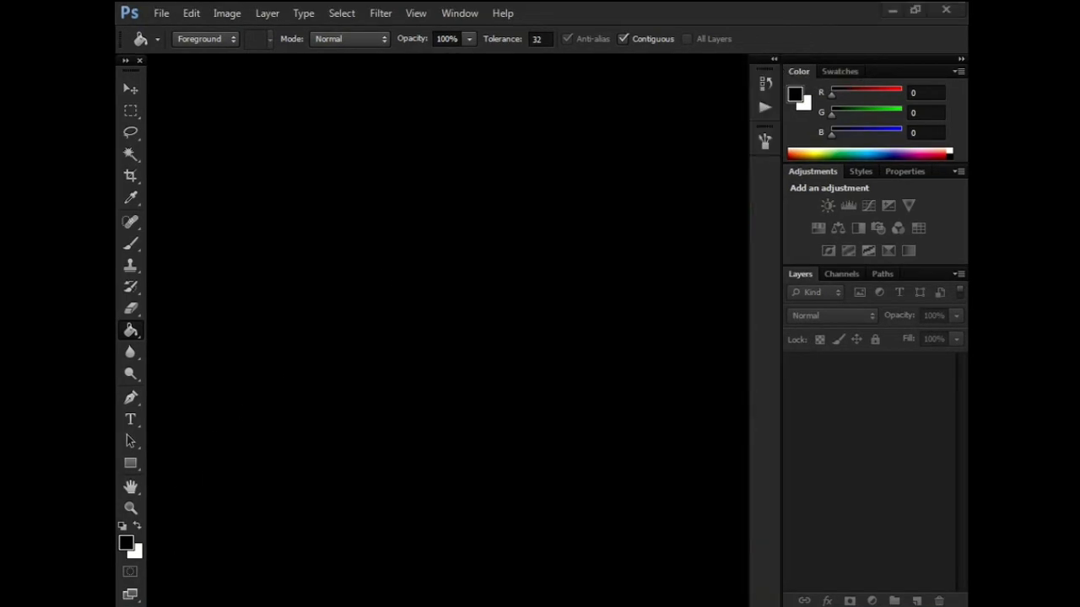
mouse_move(591, 552)
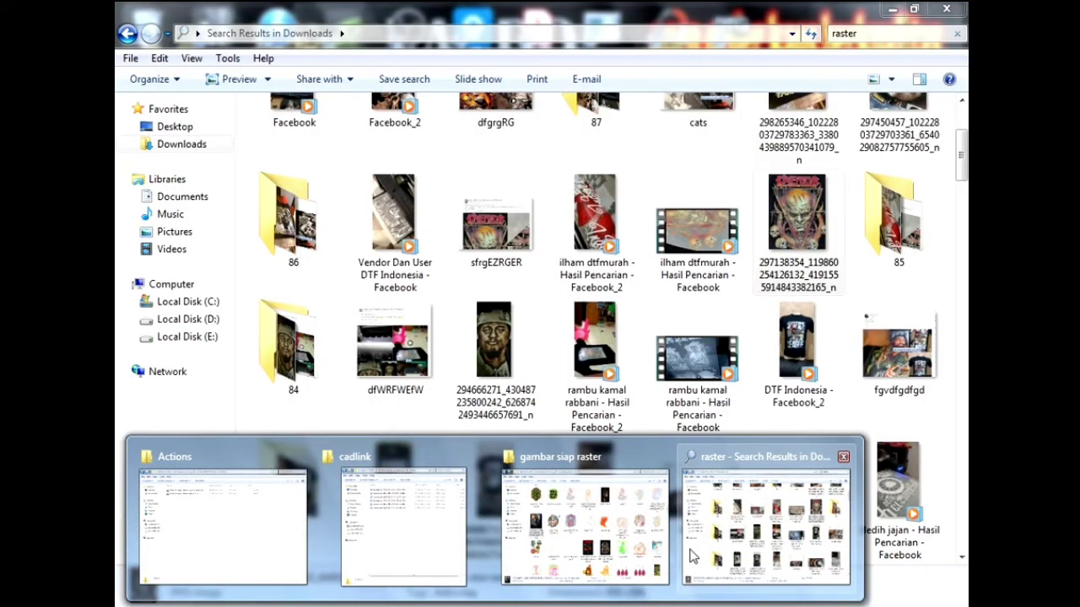
- Open the Native headdress artwork from the gambar siap raster folder and convert its Background to Layer 0
left_click(614, 556)
left_click_drag(291, 295, 566, 465)
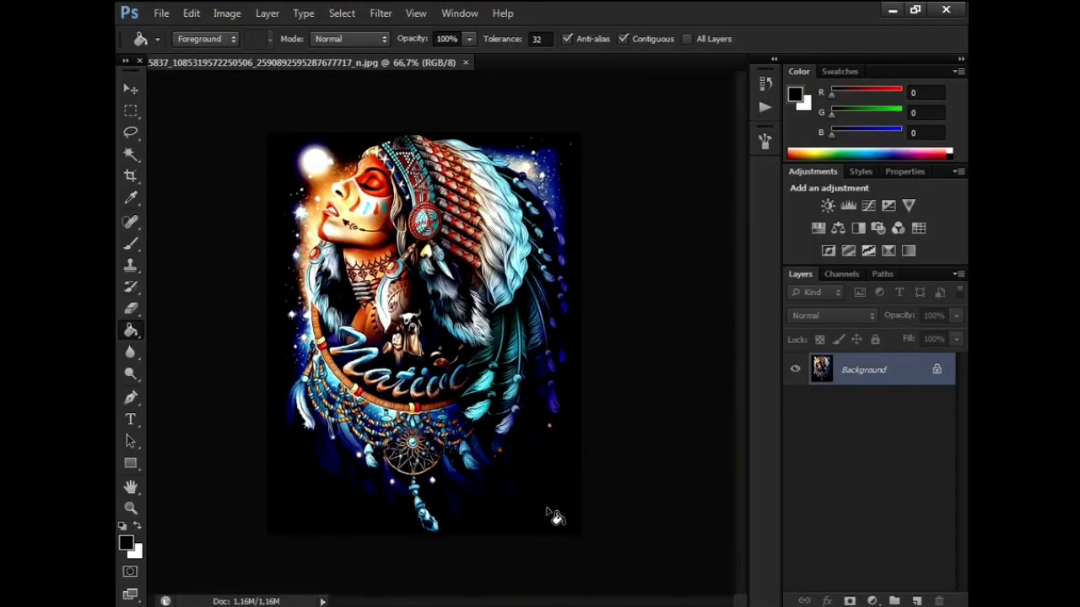
double_click(827, 376)
left_click(677, 205)
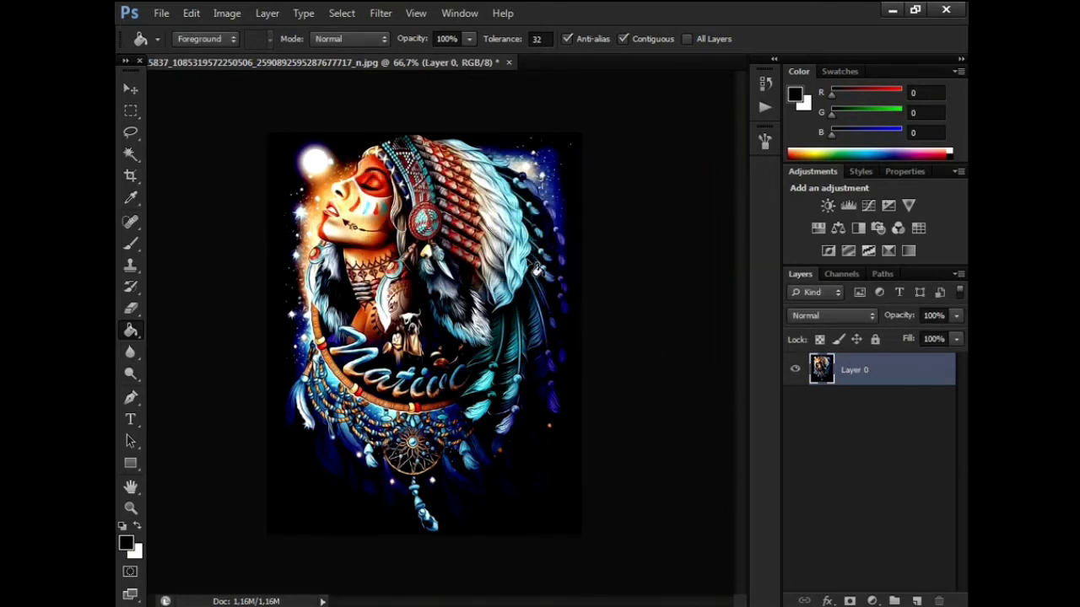
left_click(229, 15)
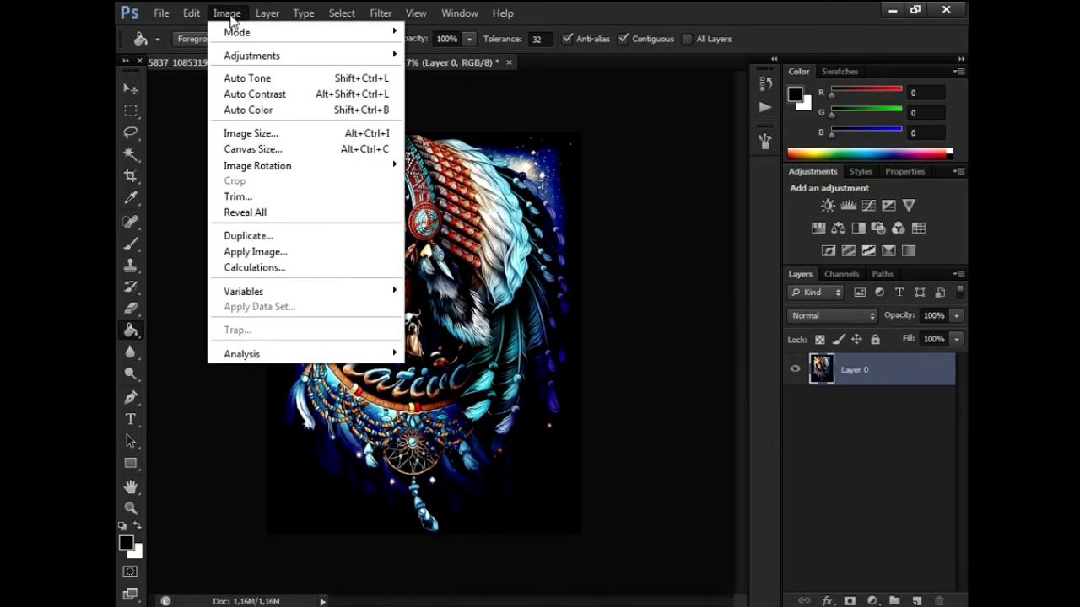
- Resample the artwork to 300 pixels/inch (2350 × 2995 px) and fit it on screen
left_click(257, 133)
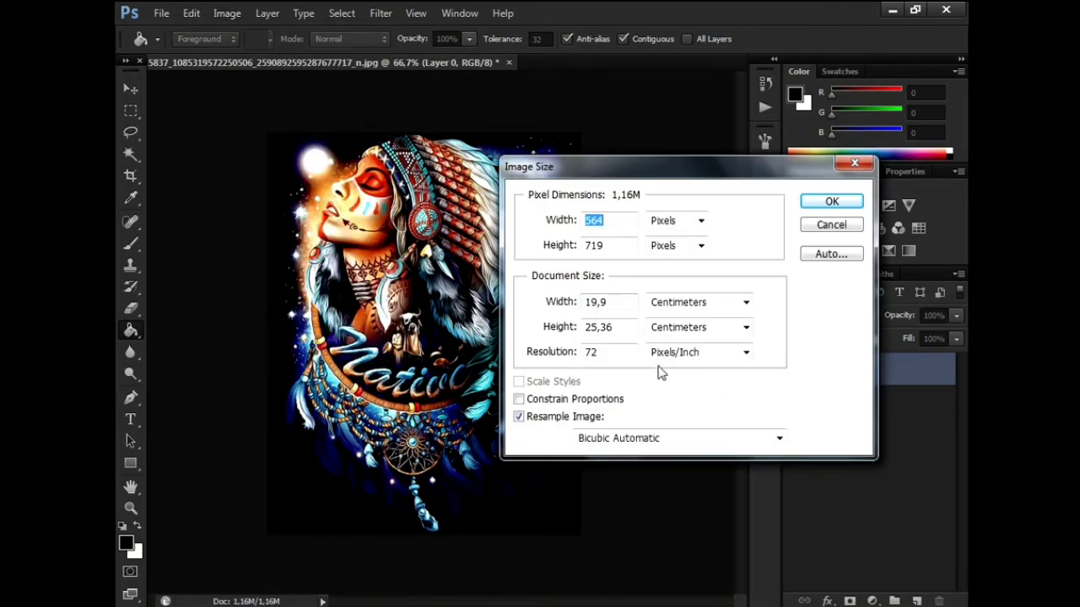
left_click_drag(630, 353, 522, 358)
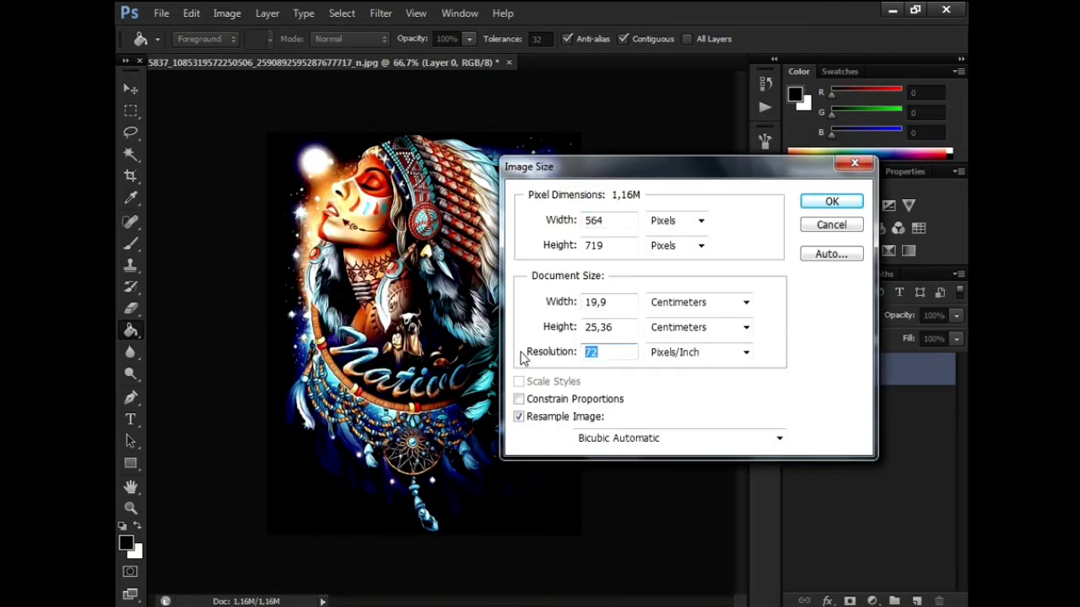
type("300")
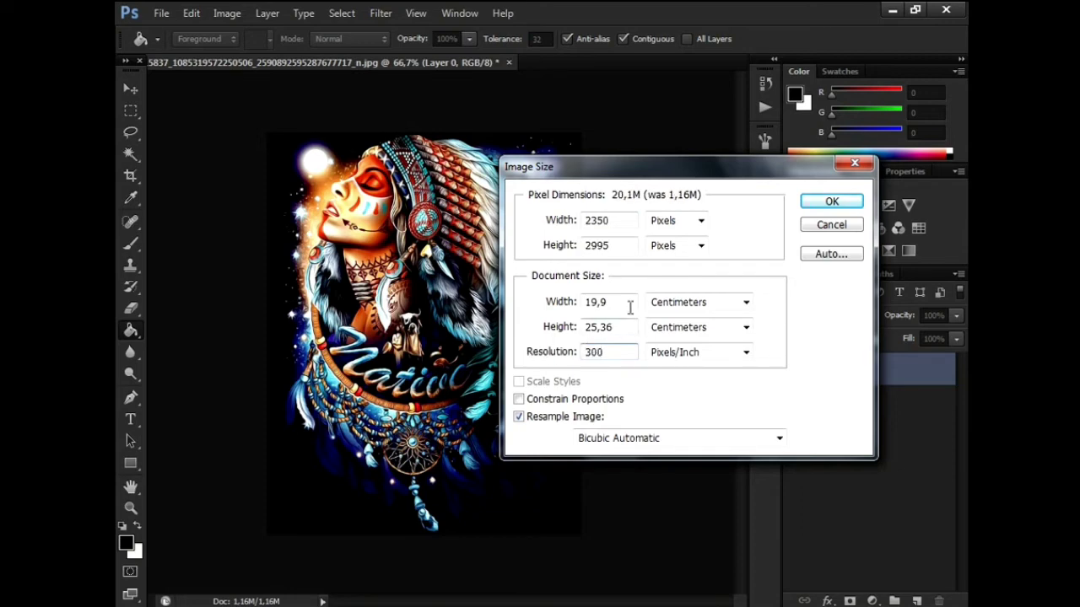
left_click_drag(630, 308, 544, 305)
left_click_drag(627, 326, 536, 331)
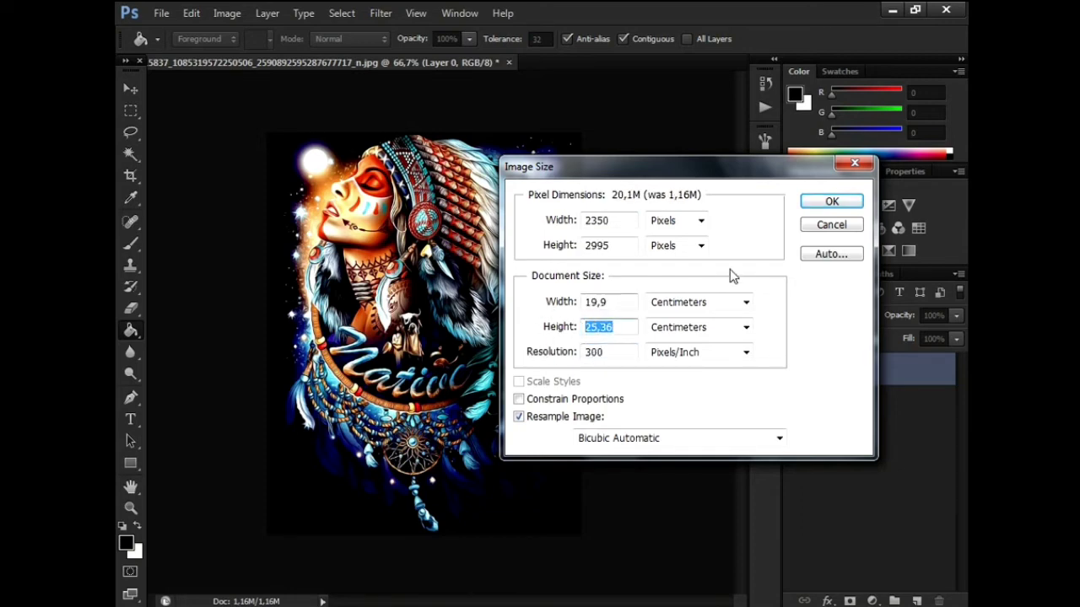
left_click(824, 206)
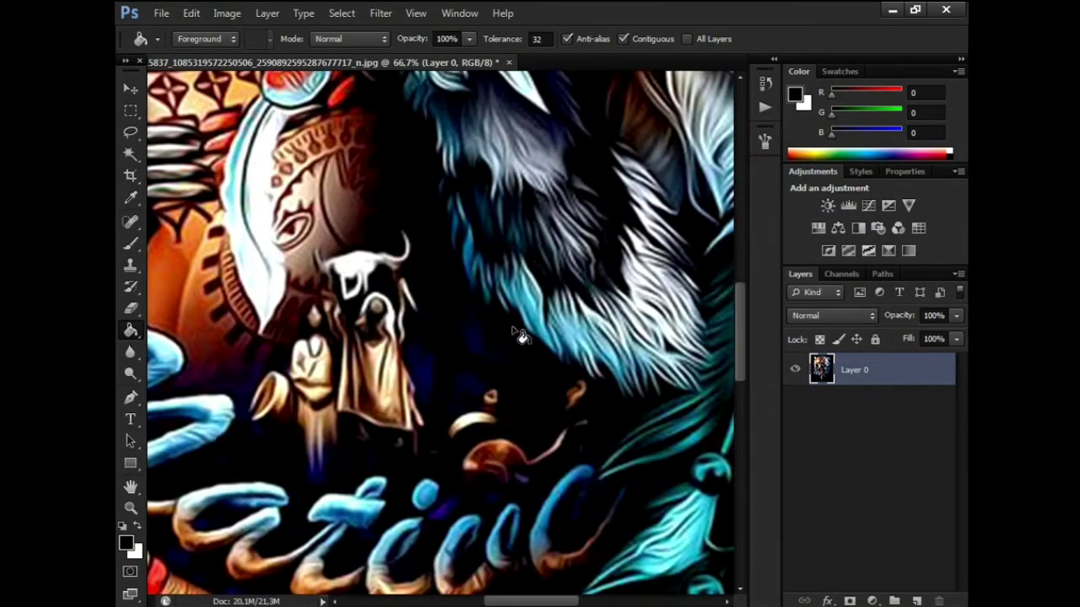
key("ctrl+0")
scroll(512, 325, "down", 1)
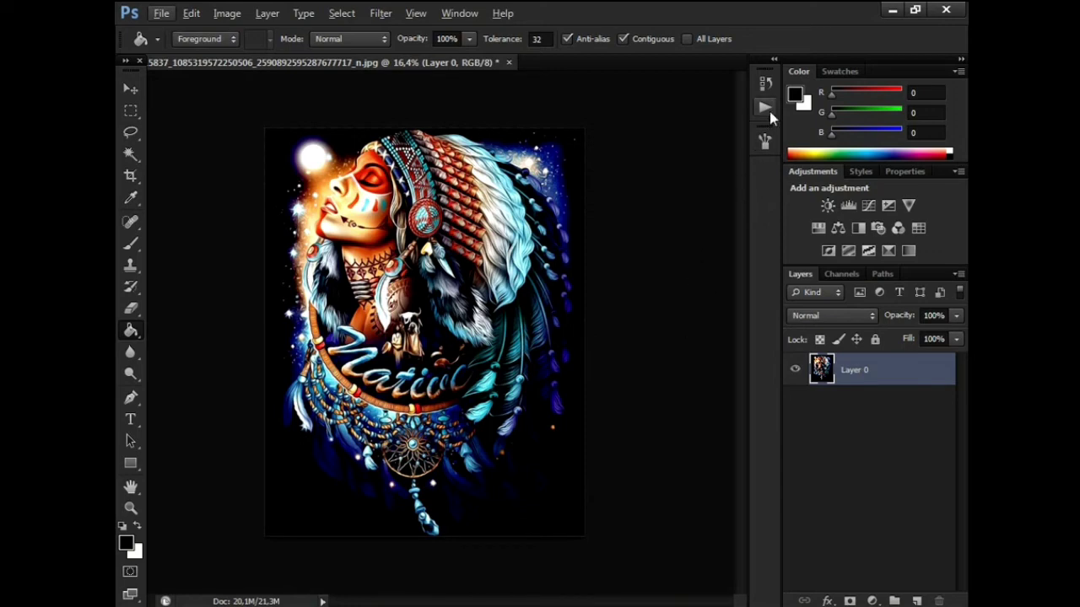
- Run the Perfect Black Removal action button to knock out the artwork's black background
left_click(766, 84)
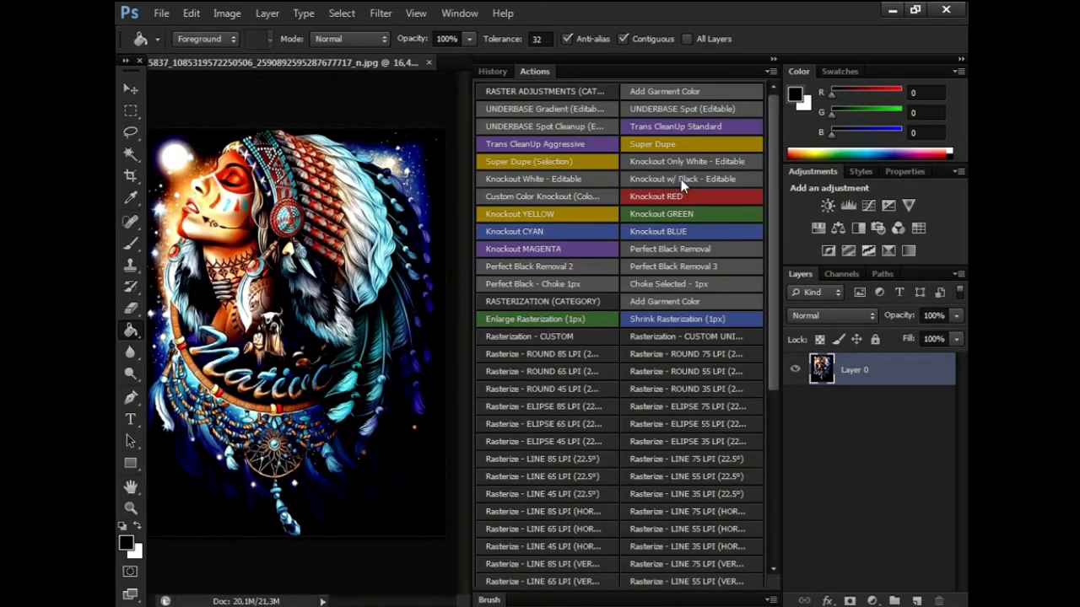
mouse_move(769, 290)
left_mouse_down()
mouse_move(771, 416)
mouse_move(771, 291)
left_mouse_up()
left_click(658, 255)
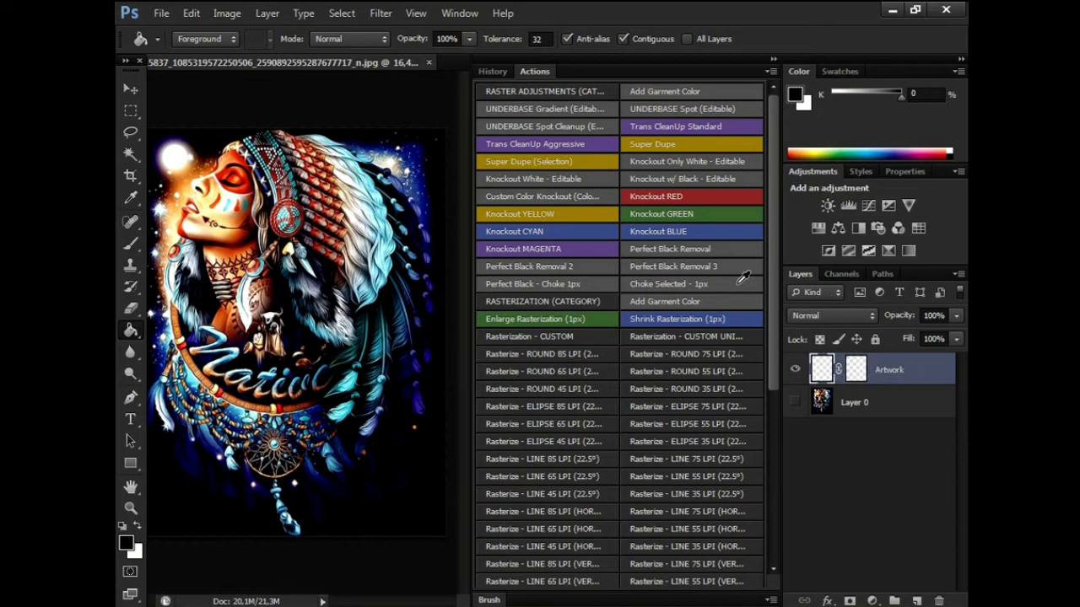
left_click(772, 60)
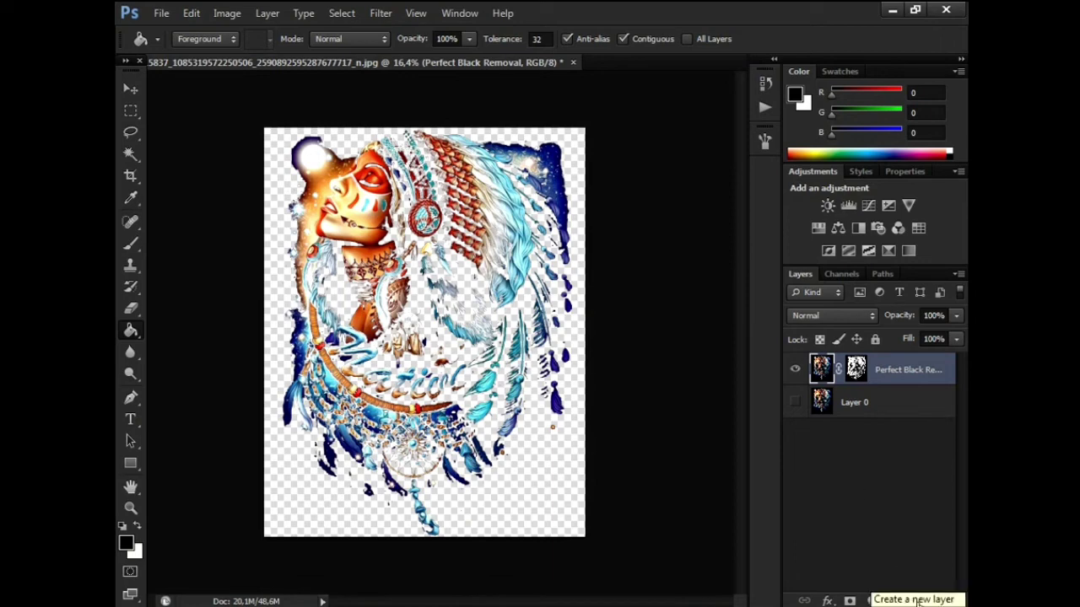
- Add a new layer beneath the cutout and fill it black to preview the knockout
left_click(917, 600)
left_click_drag(822, 371, 823, 426)
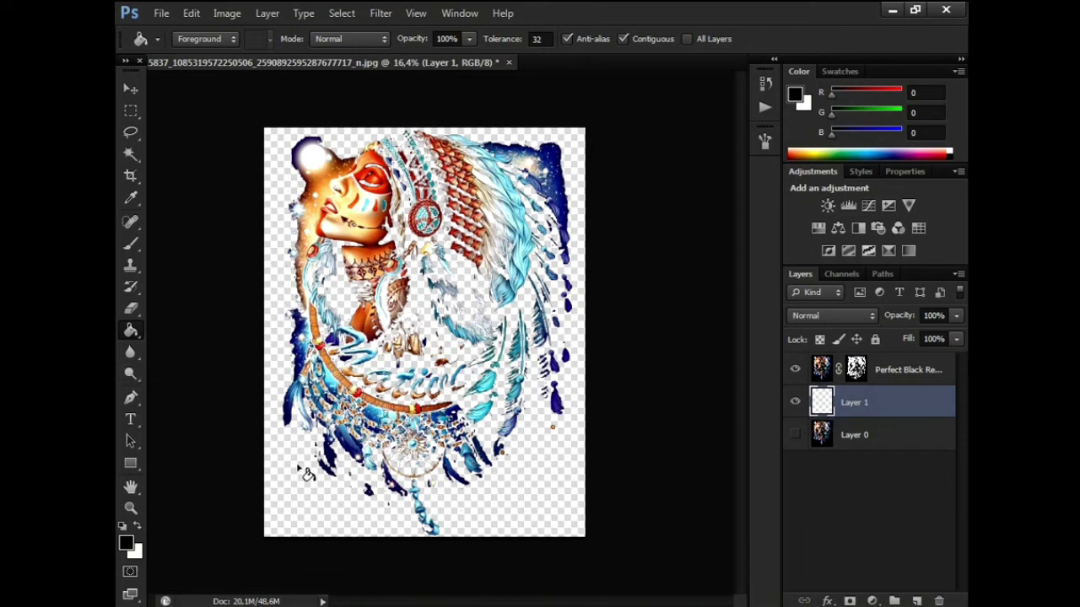
left_click(307, 475)
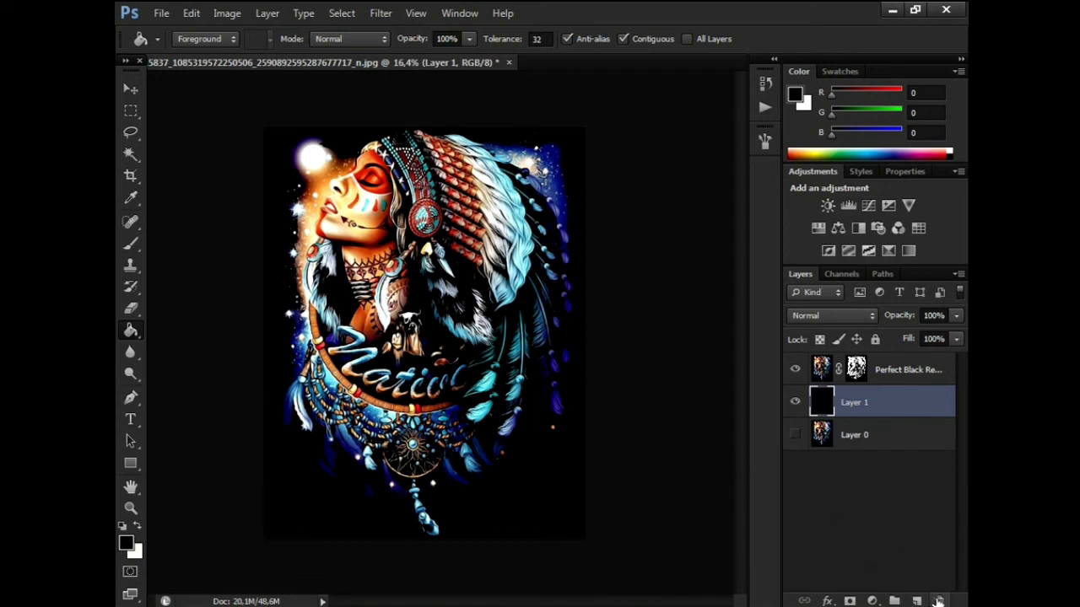
- Delete the black preview layer and reselect the Perfect Black Removal layer
left_click(938, 600)
left_click(543, 244)
left_click(938, 601)
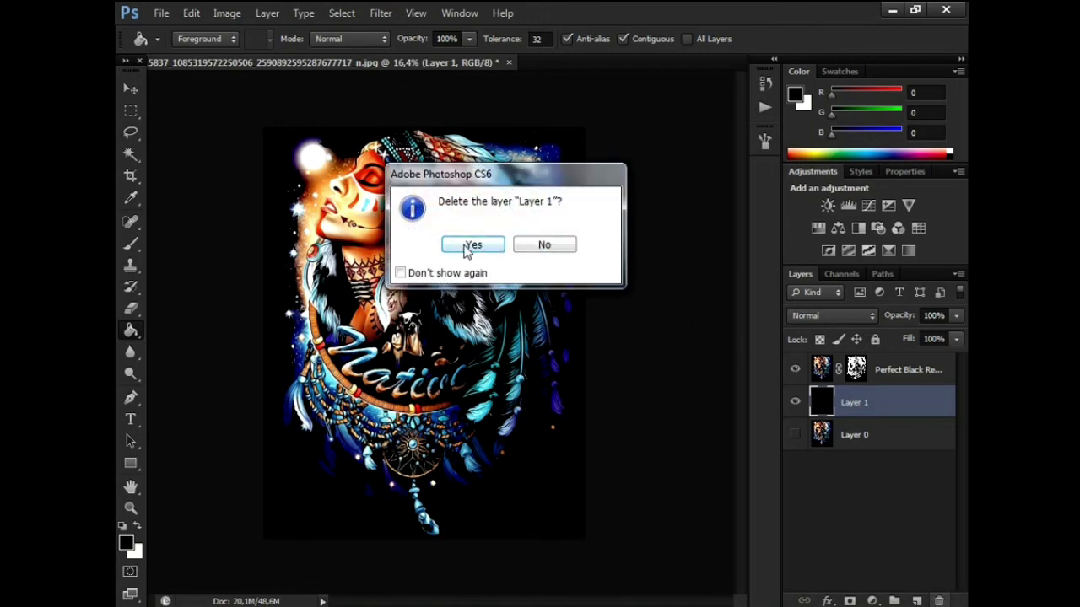
left_click(471, 245)
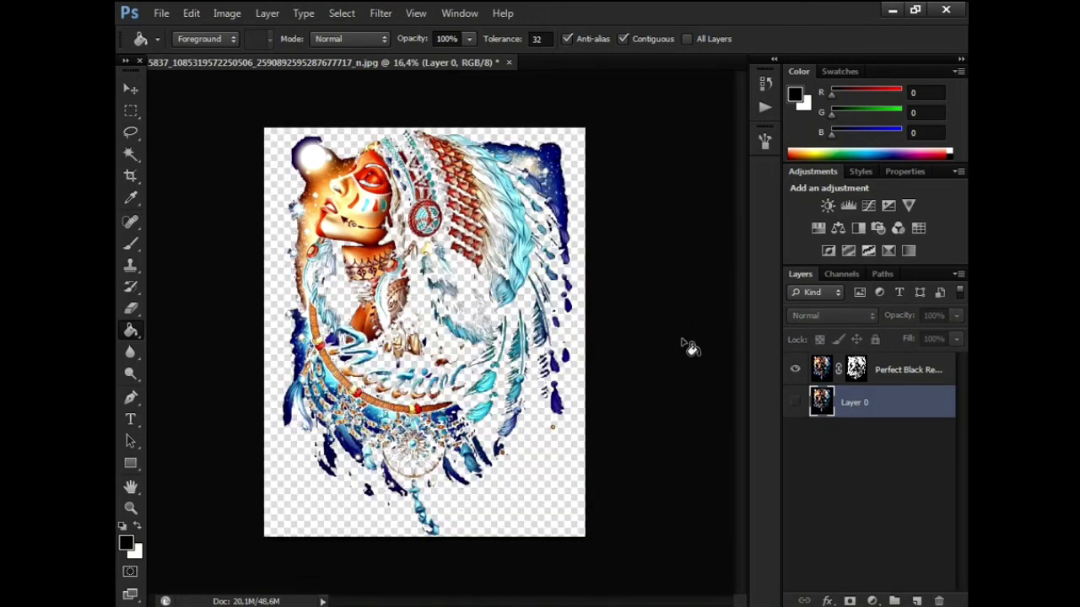
left_click(816, 378)
left_click(161, 13)
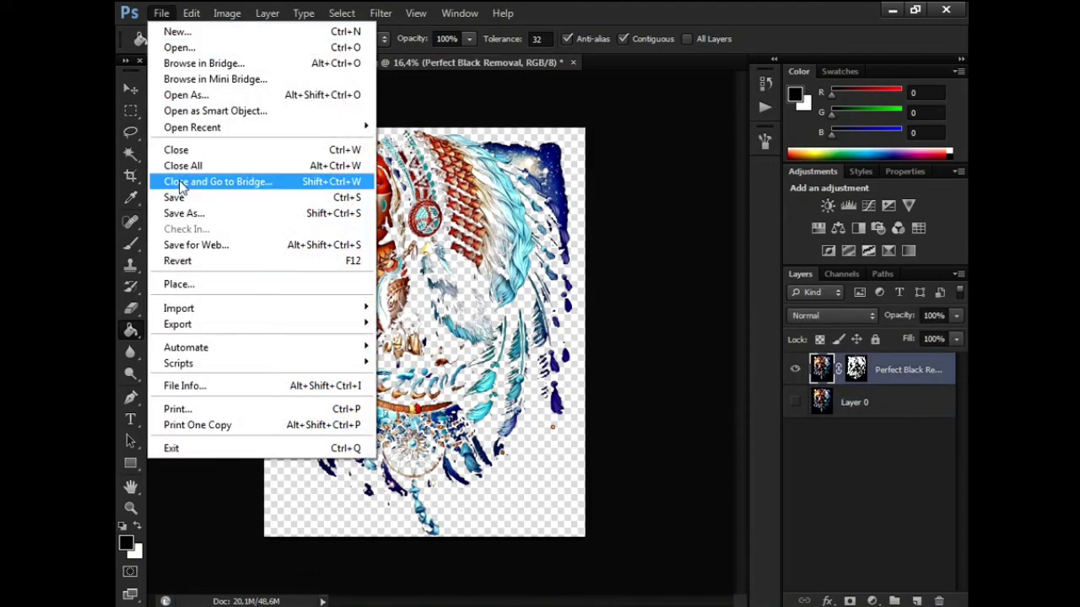
- Set up a Save As in PNG format named 'aaaaaaaa', then cancel without saving
left_click(590, 364)
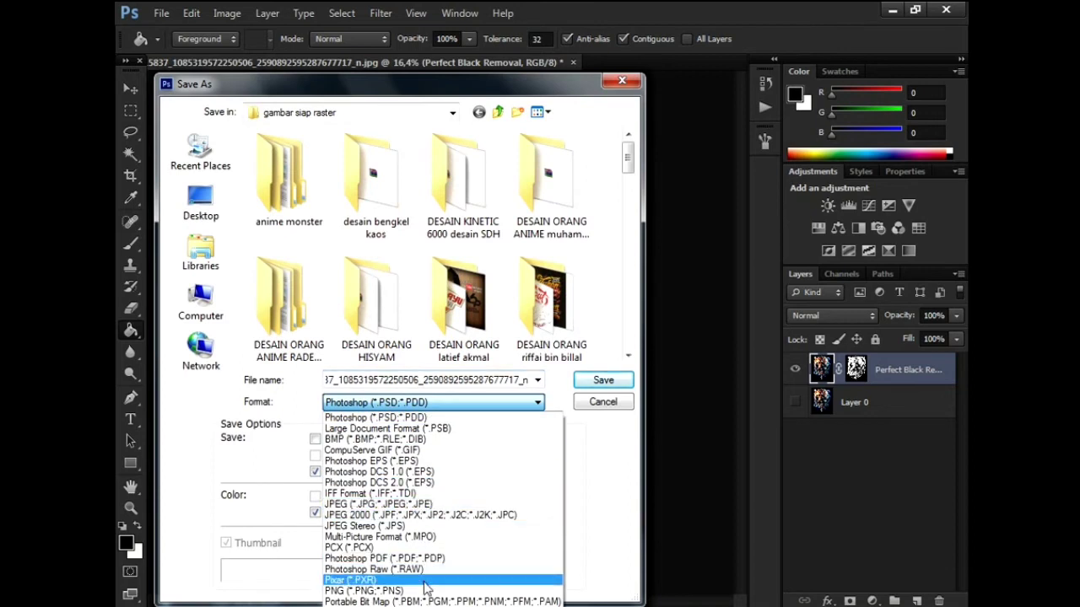
left_click(430, 590)
double_click(428, 380)
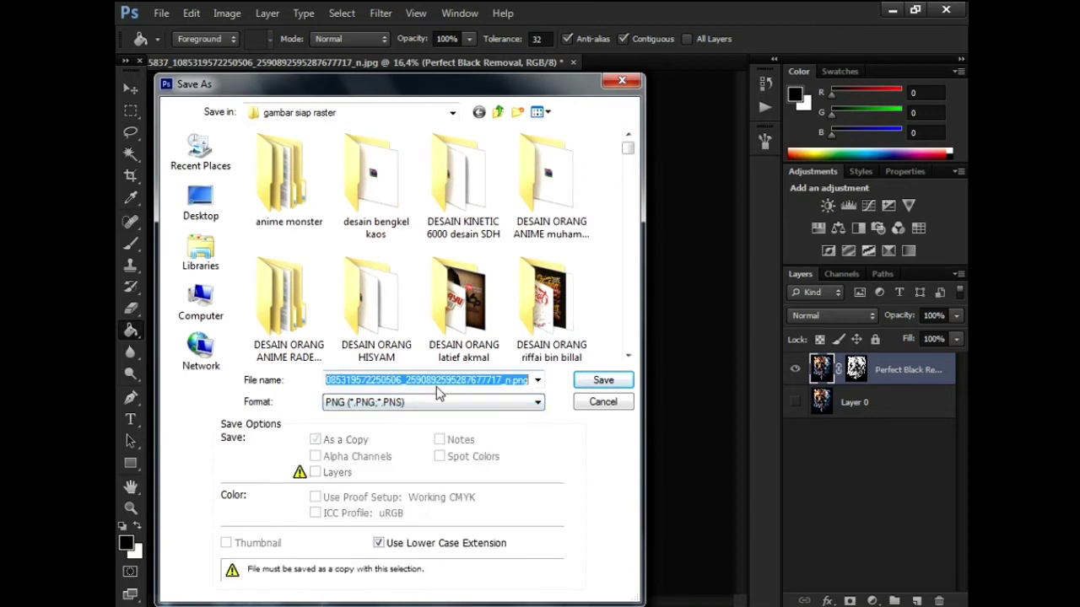
left_click(438, 379)
double_click(439, 380)
type("aa")
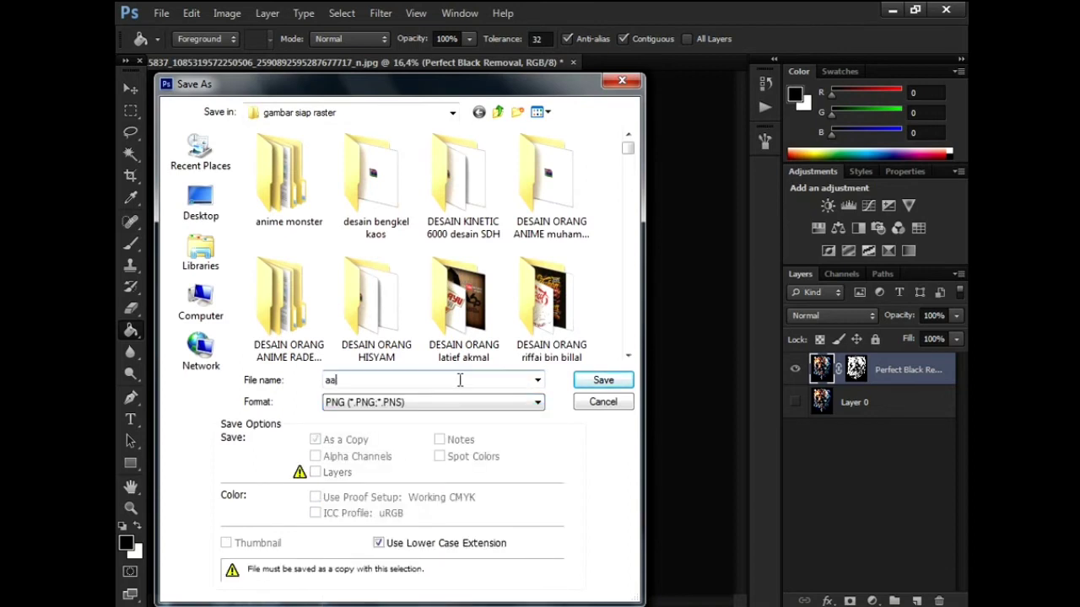
type("aaaaaa")
left_click(601, 405)
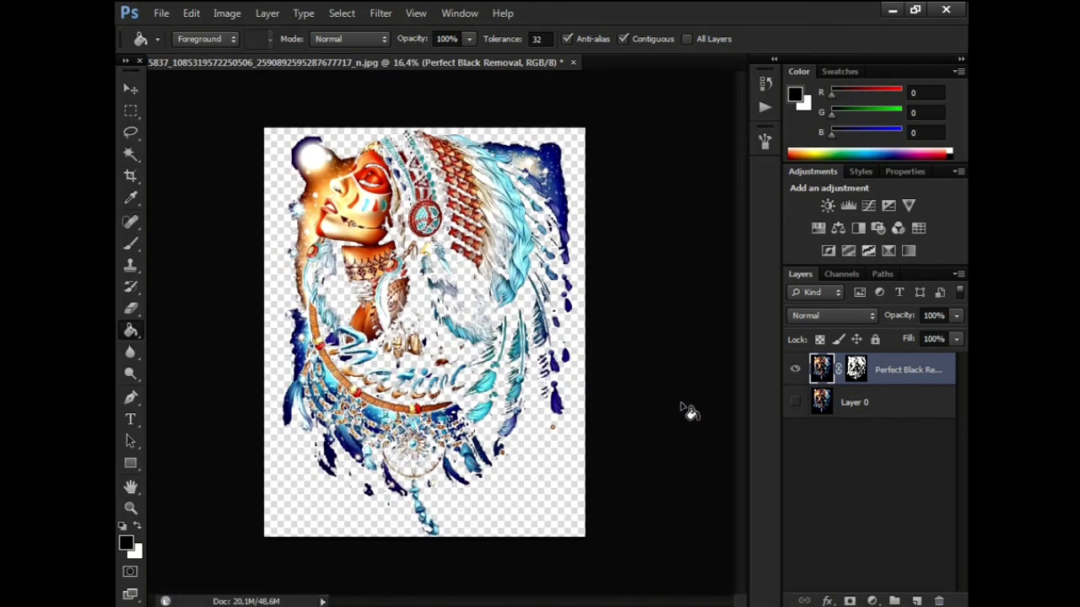
- Select the original Layer 0 and turn its visibility back on beneath the cutout
left_click(774, 62)
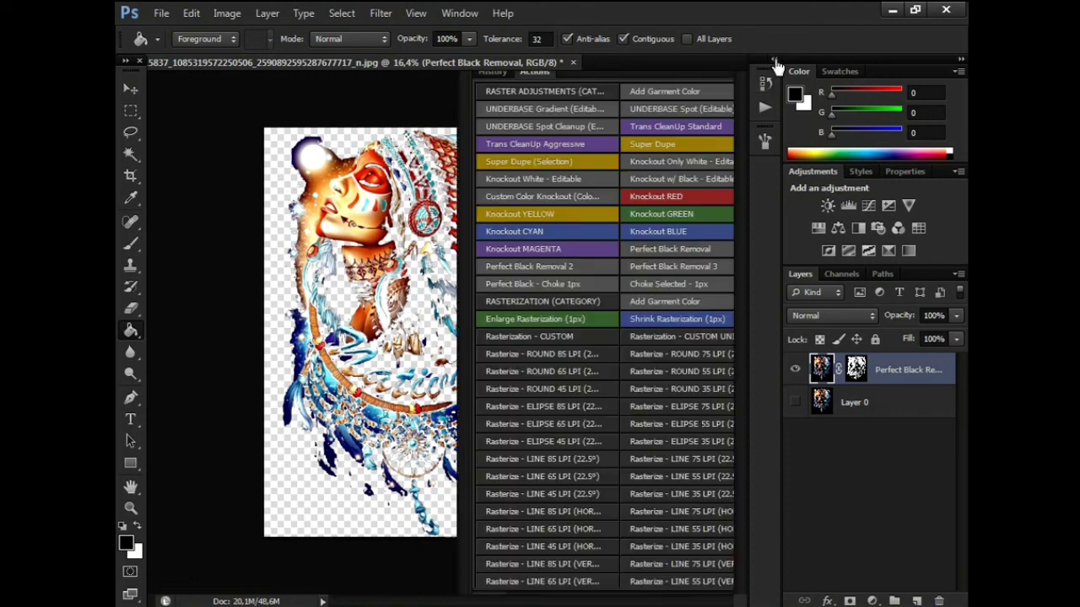
left_click_drag(767, 146, 766, 118)
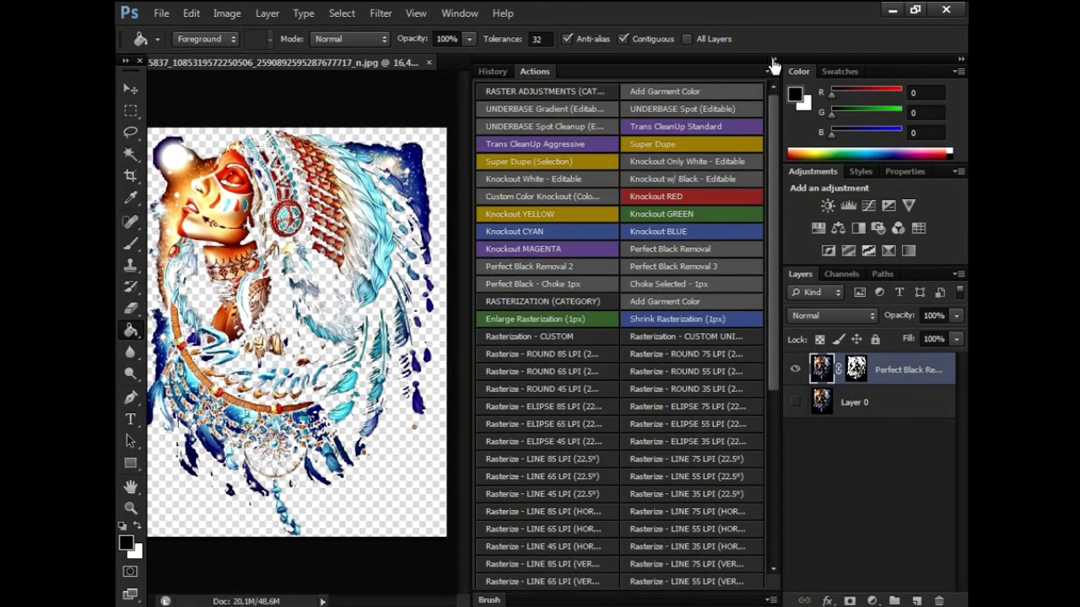
left_click(774, 61)
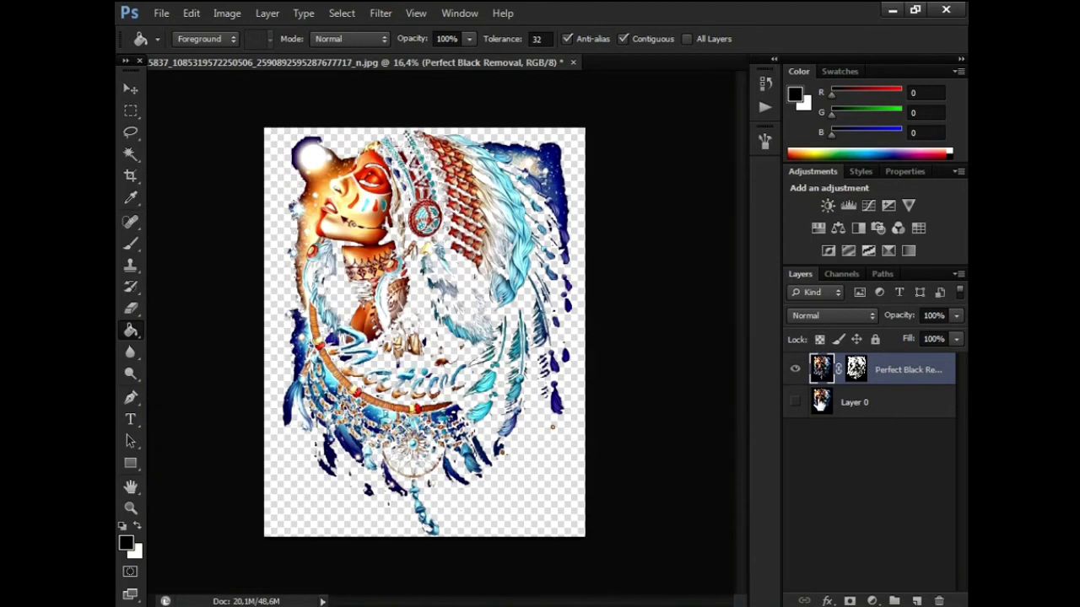
left_click(820, 403)
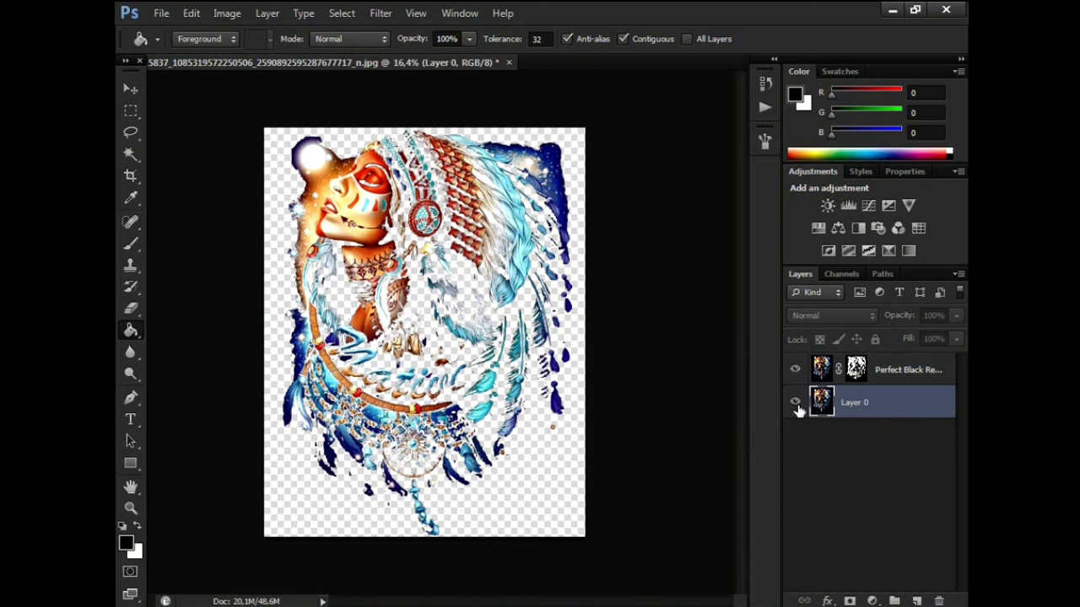
left_click(796, 404)
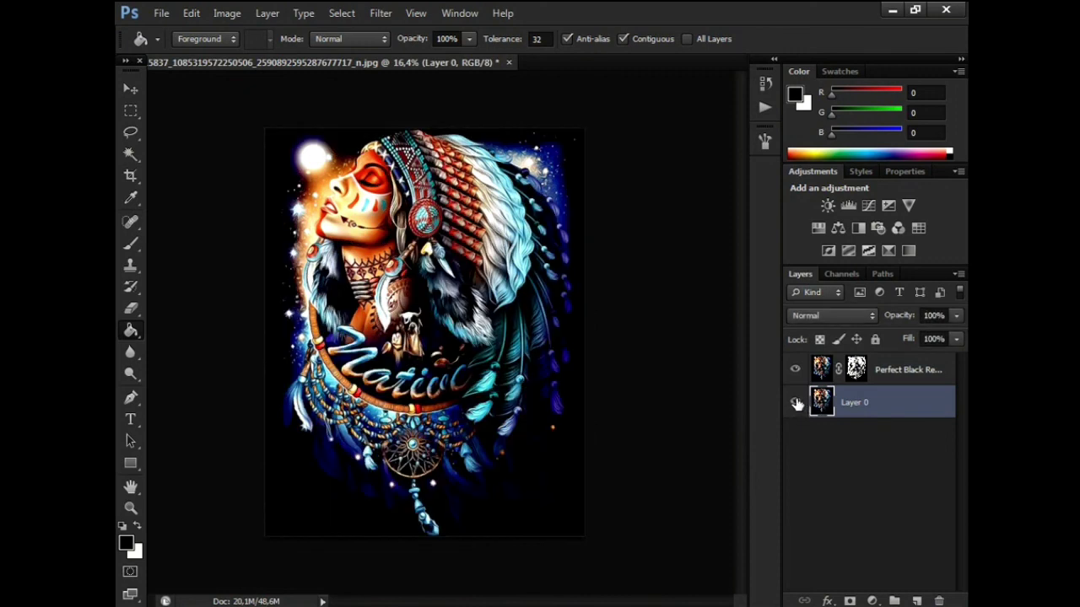